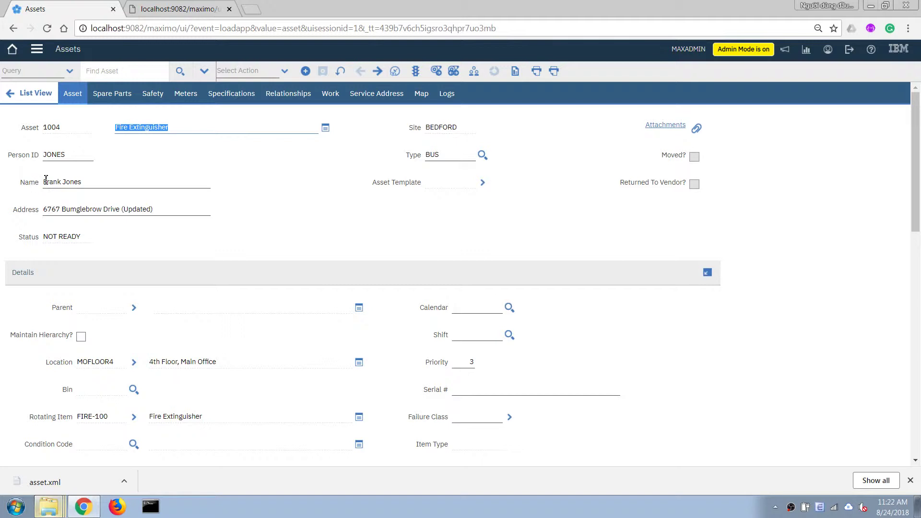
Inspect the person record by selecting its Person ID, Name and Address values.
{"action": "left_click_drag", "start_coordinate": [43, 183], "coordinate": [89, 185]}
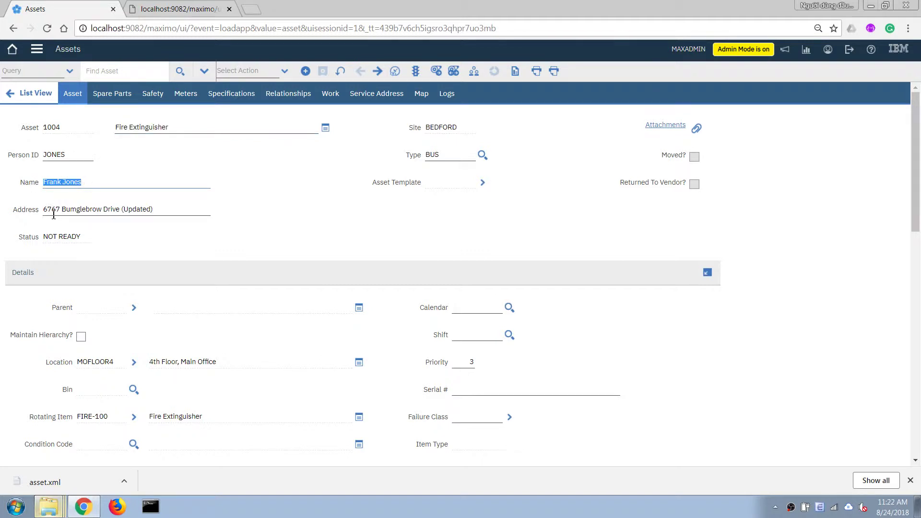
{"action": "left_click", "coordinate": [88, 184]}
{"action": "left_click", "coordinate": [126, 210]}
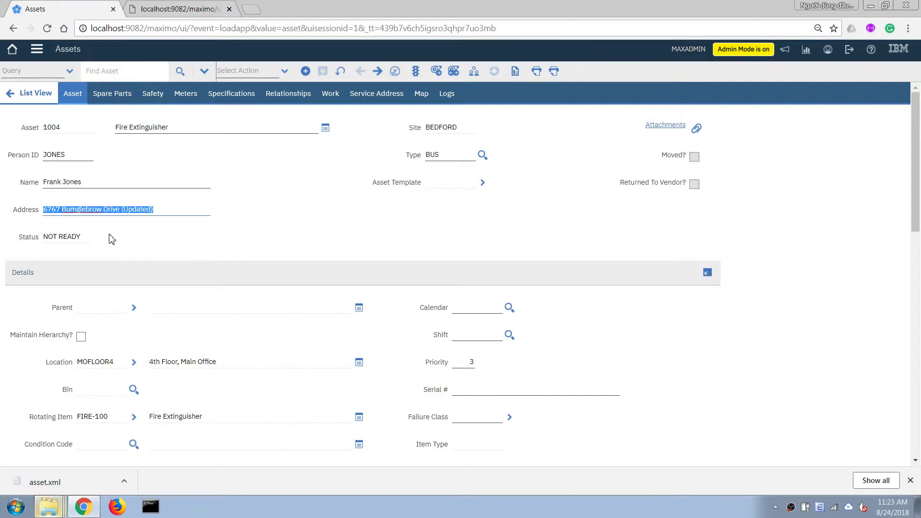
{"action": "double_click", "coordinate": [45, 154]}
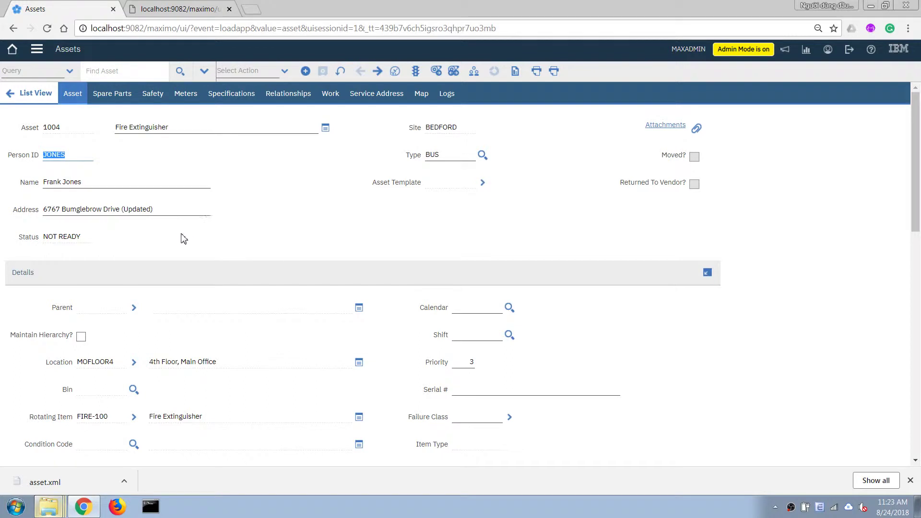
{"action": "left_click", "coordinate": [19, 181]}
{"action": "triple_click", "coordinate": [90, 181]}
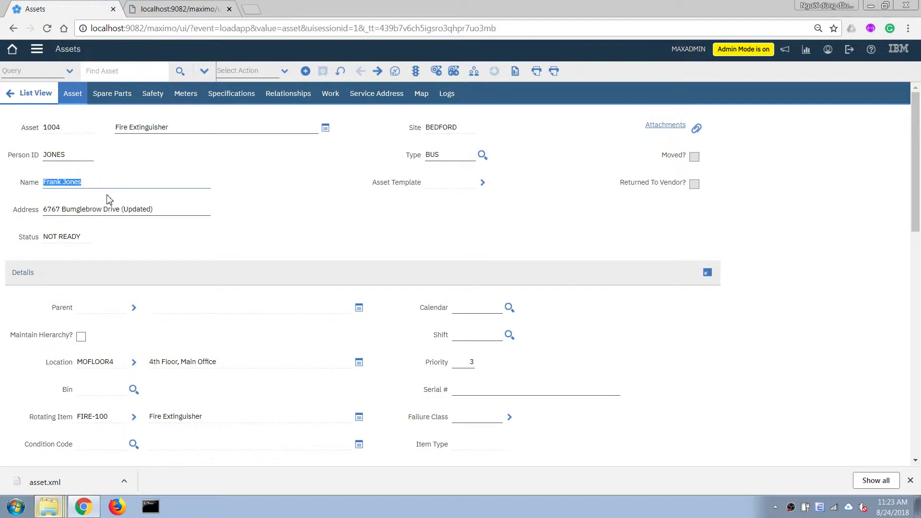
{"action": "triple_click", "coordinate": [203, 214]}
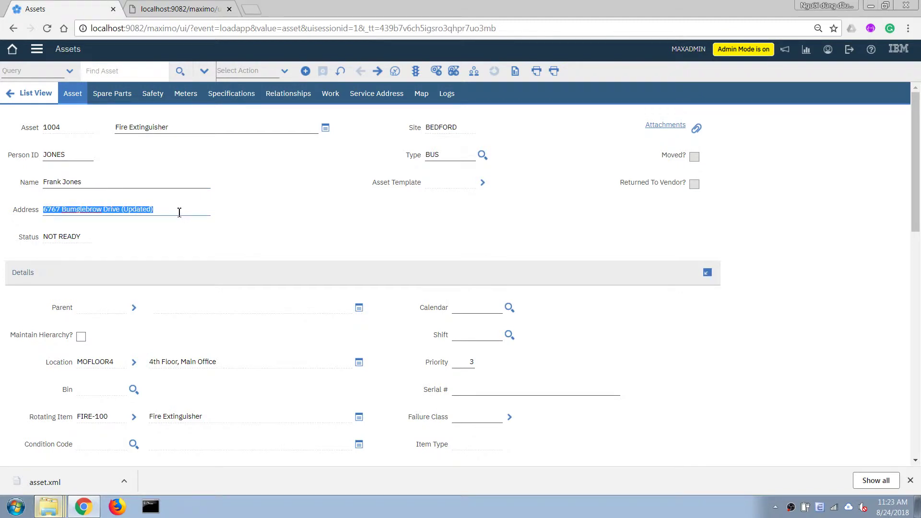
{"action": "left_click", "coordinate": [235, 210]}
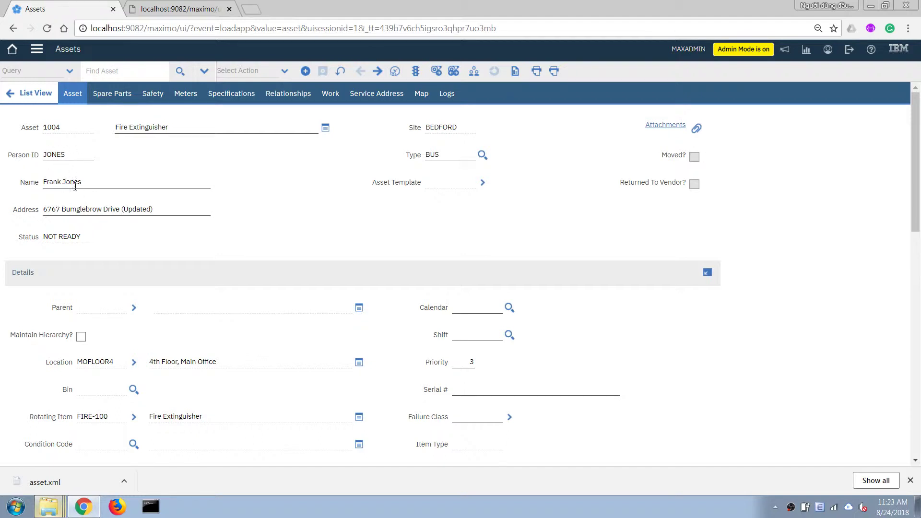
Open Database Configuration, filter for asset, and show the ASSET object's attributes.
{"action": "left_click", "coordinate": [35, 49]}
{"action": "mouse_move", "coordinate": [129, 367]}
{"action": "mouse_move", "coordinate": [194, 366]}
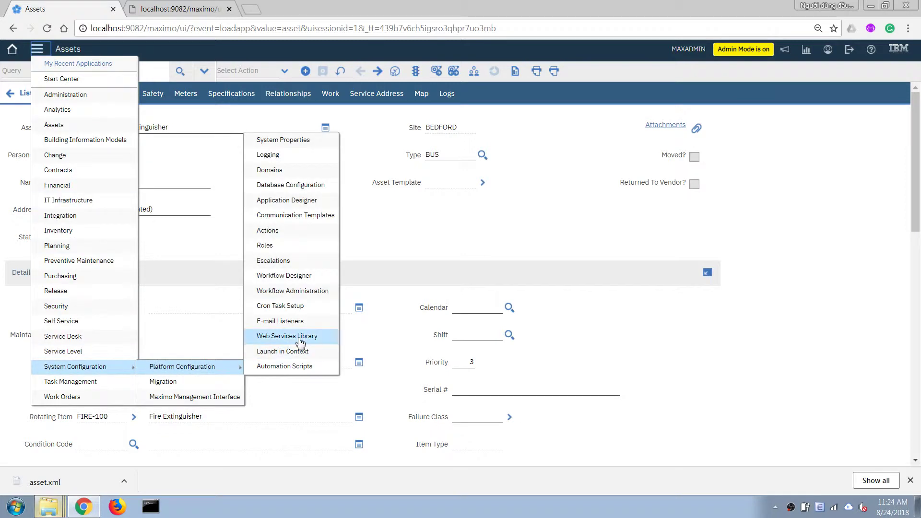
{"action": "left_click", "coordinate": [291, 185]}
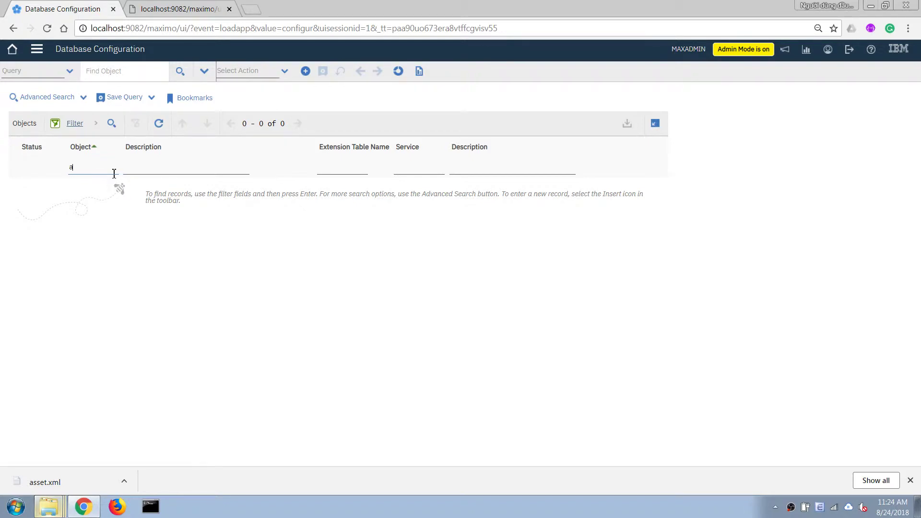
{"action": "key", "text": "Return"}
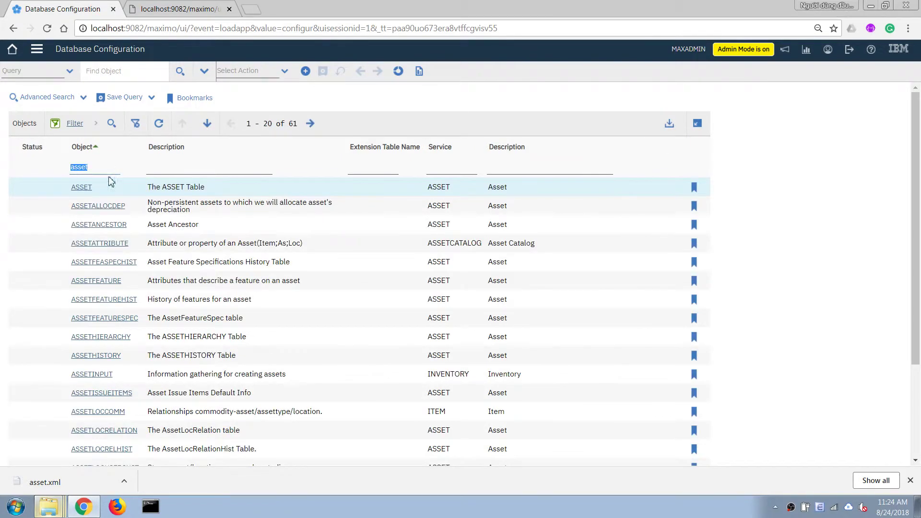
{"action": "left_click", "coordinate": [80, 188]}
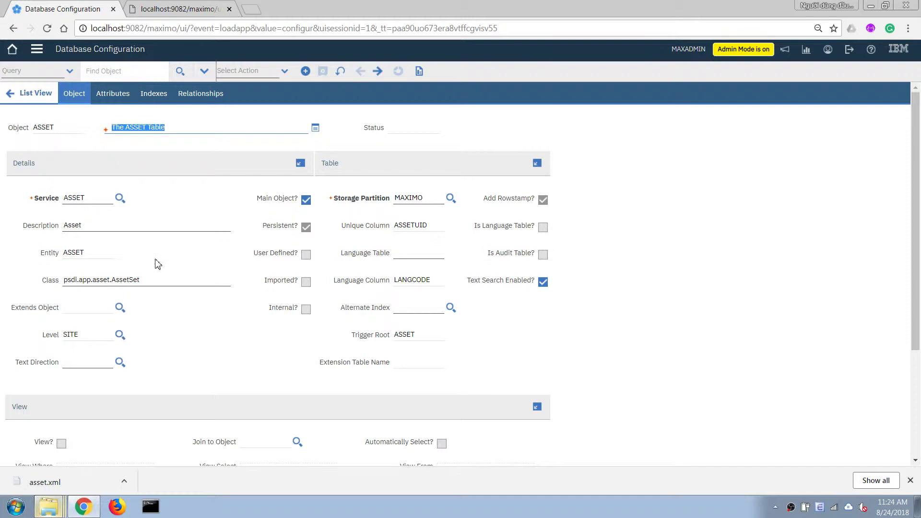
{"action": "left_click", "coordinate": [115, 95]}
Add a new ASSET attribute OWNERNAME of type ALN with length 100.
{"action": "left_click", "coordinate": [54, 401]}
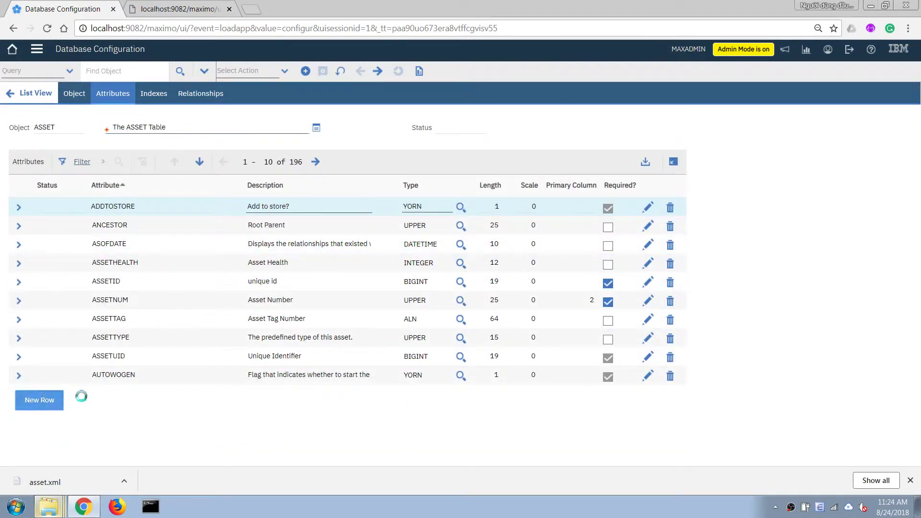
{"action": "scroll", "coordinate": [88, 386], "scroll_direction": "down", "scroll_amount": 1}
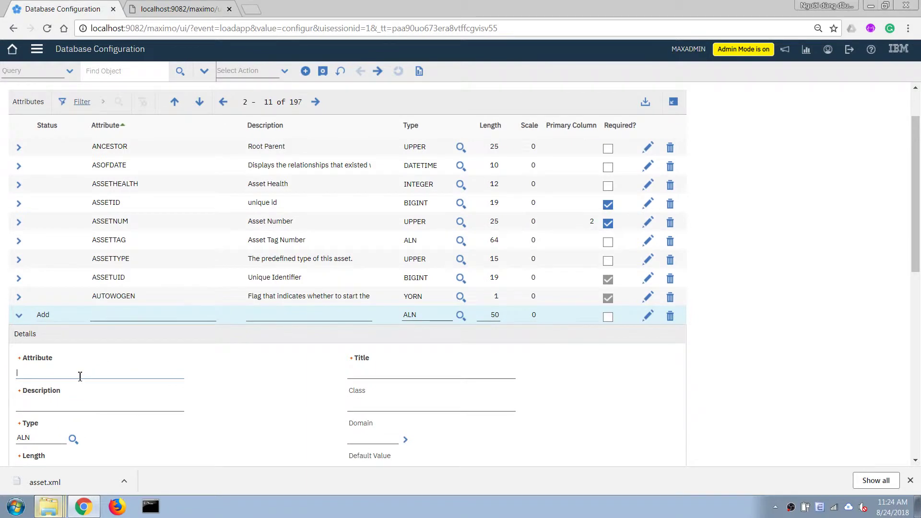
{"action": "type", "text": "OwnerName"}
{"action": "key", "text": "Tab"}
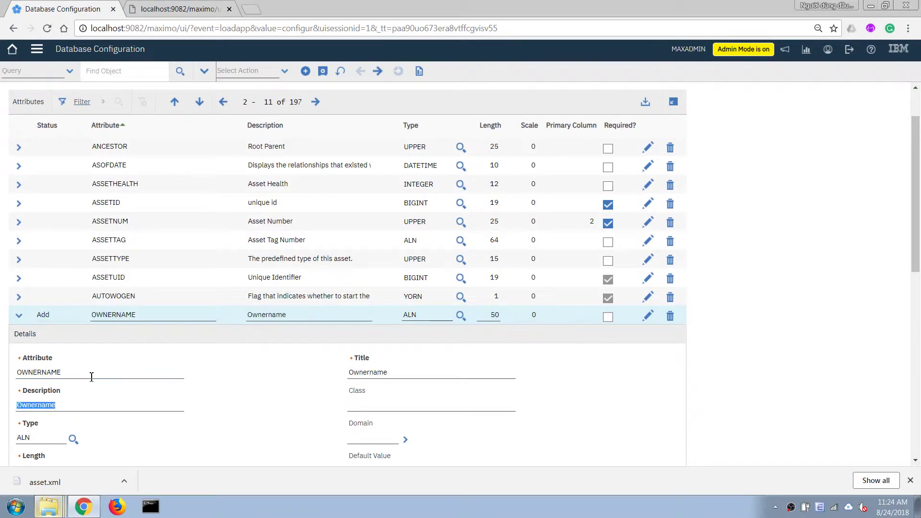
{"action": "double_click", "coordinate": [57, 439]}
{"action": "scroll", "coordinate": [56, 438], "scroll_direction": "down", "scroll_amount": 1}
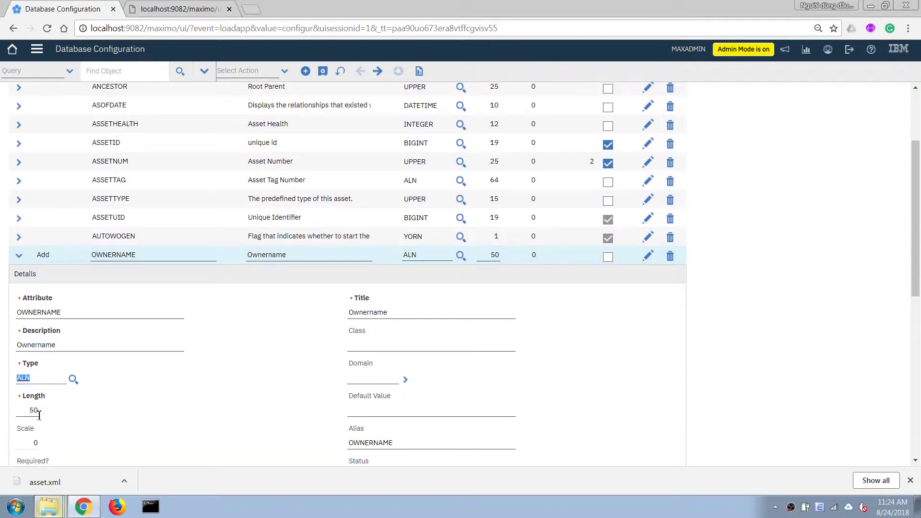
{"action": "double_click", "coordinate": [27, 413]}
{"action": "type", "text": "100"}
Title it Owner Name, describe it as Name of the Owner, and save.
{"action": "scroll", "coordinate": [30, 411], "scroll_direction": "down", "scroll_amount": 4}
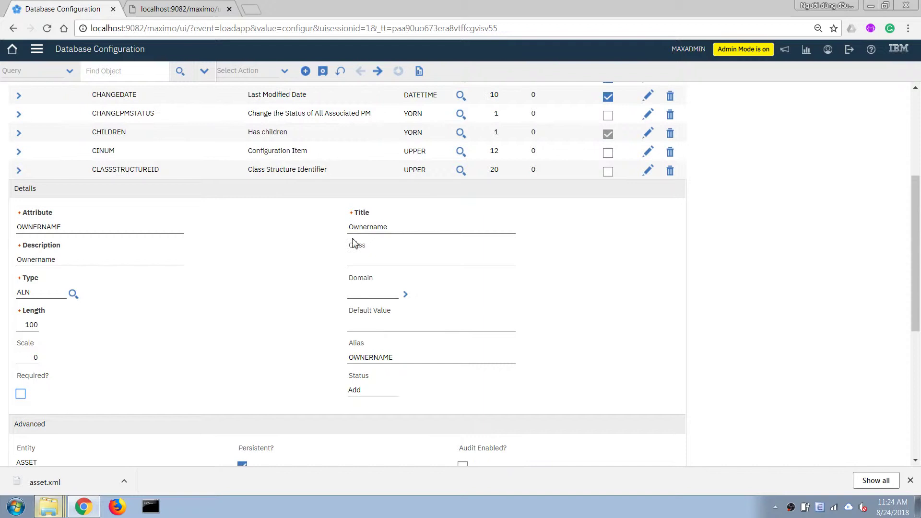
{"action": "double_click", "coordinate": [361, 226]}
{"action": "type", "text": "Own"}
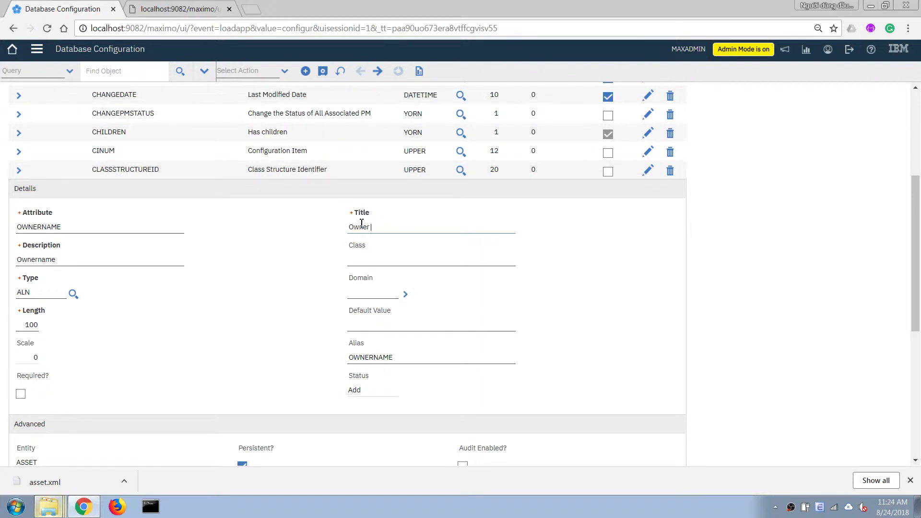
{"action": "key", "text": "Tab"}
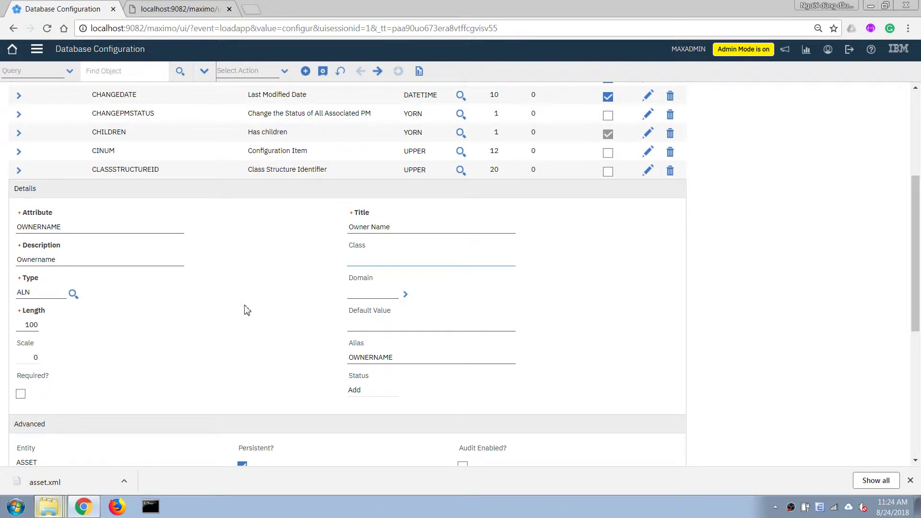
{"action": "double_click", "coordinate": [108, 257]}
{"action": "type", "text": "Name of the"}
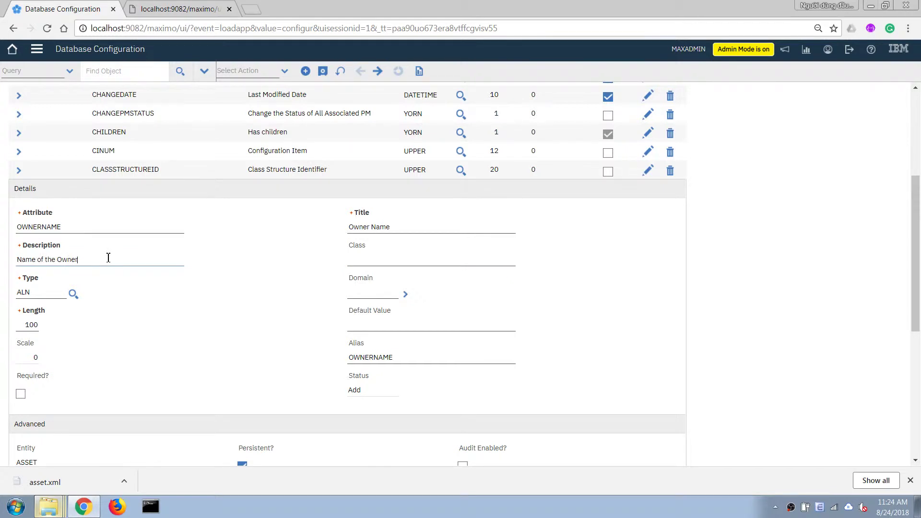
{"action": "key", "text": "Tab"}
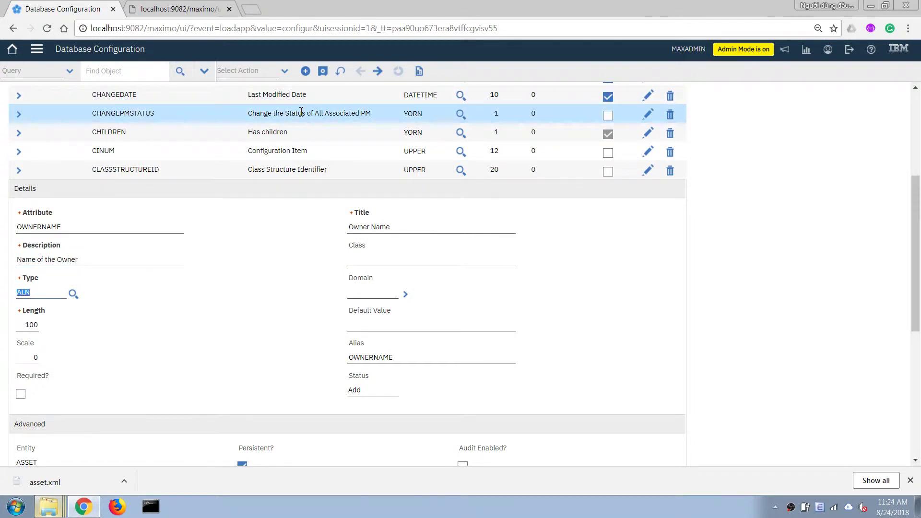
{"action": "left_click", "coordinate": [323, 71]}
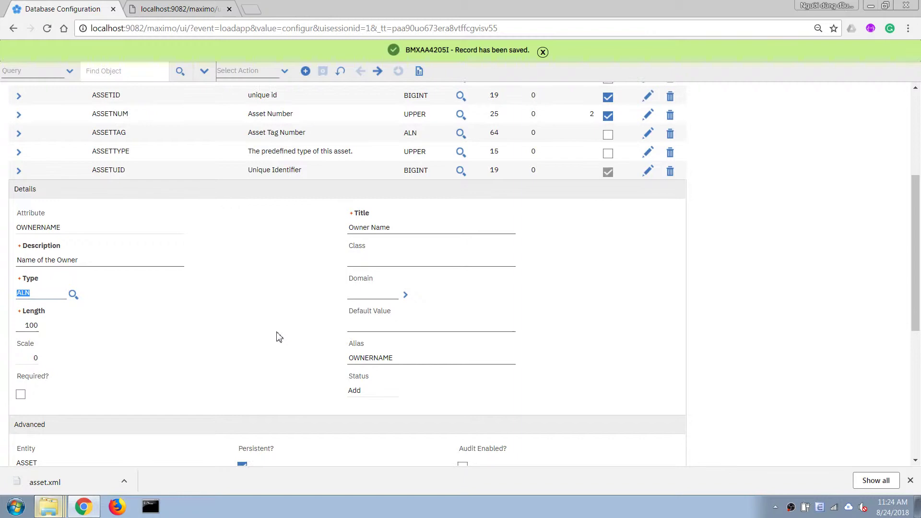
{"action": "scroll", "coordinate": [279, 338], "scroll_direction": "up", "scroll_amount": 5}
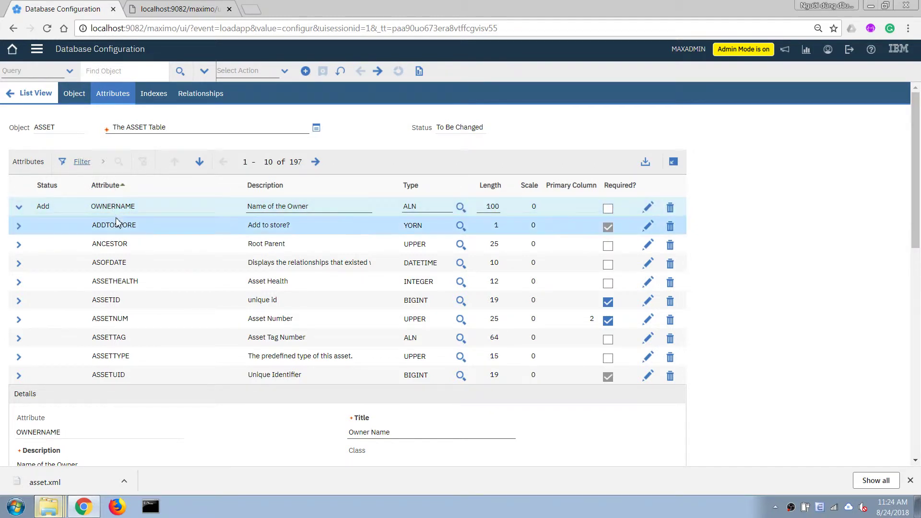
Filter the ASSET attributes to person and open the PERSONID Domain field's options.
{"action": "left_click", "coordinate": [102, 187]}
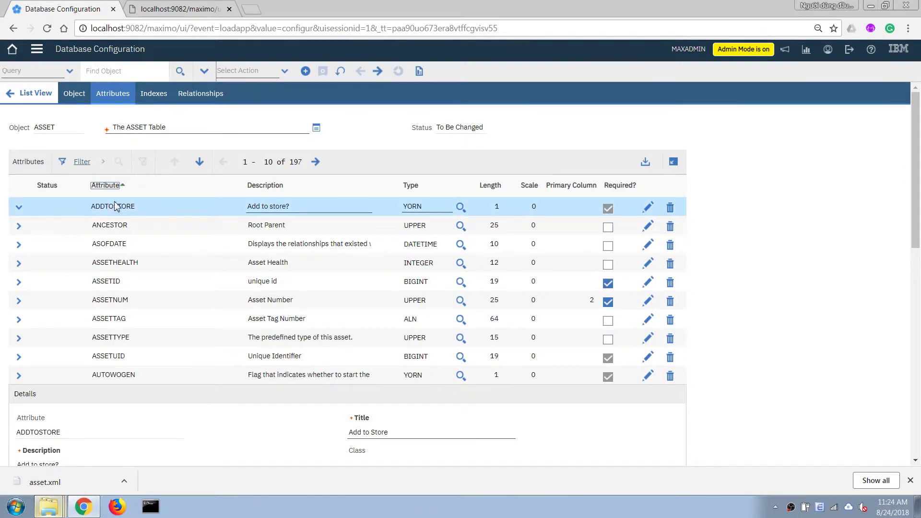
{"action": "left_click", "coordinate": [105, 186]}
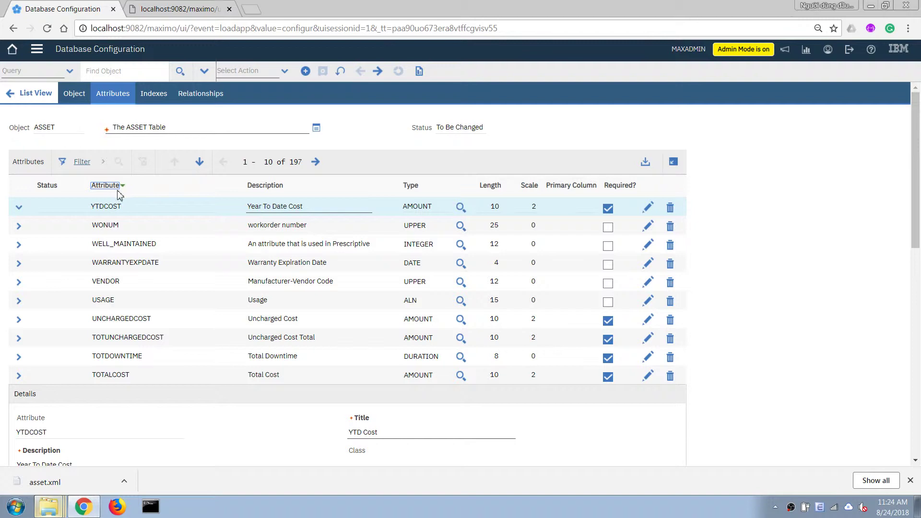
{"action": "left_click", "coordinate": [83, 163]}
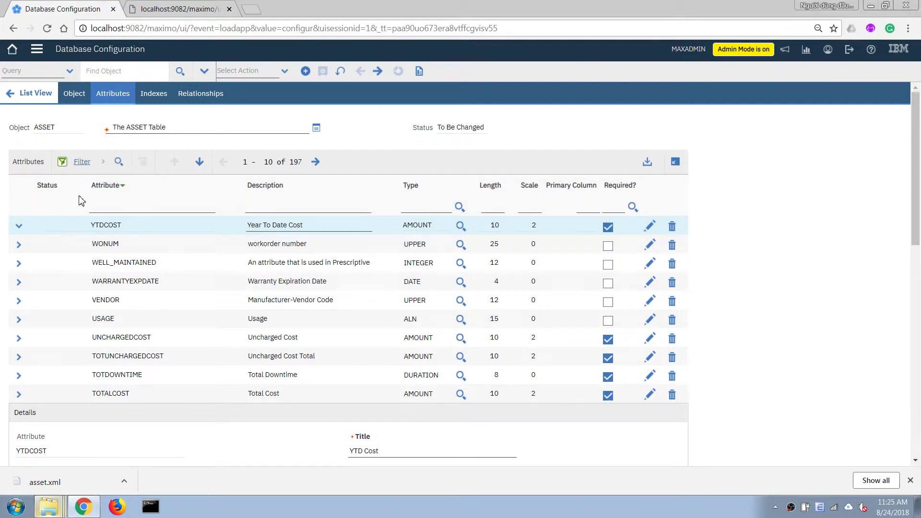
{"action": "left_click", "coordinate": [110, 204]}
{"action": "type", "text": "person"}
{"action": "key", "text": "Return"}
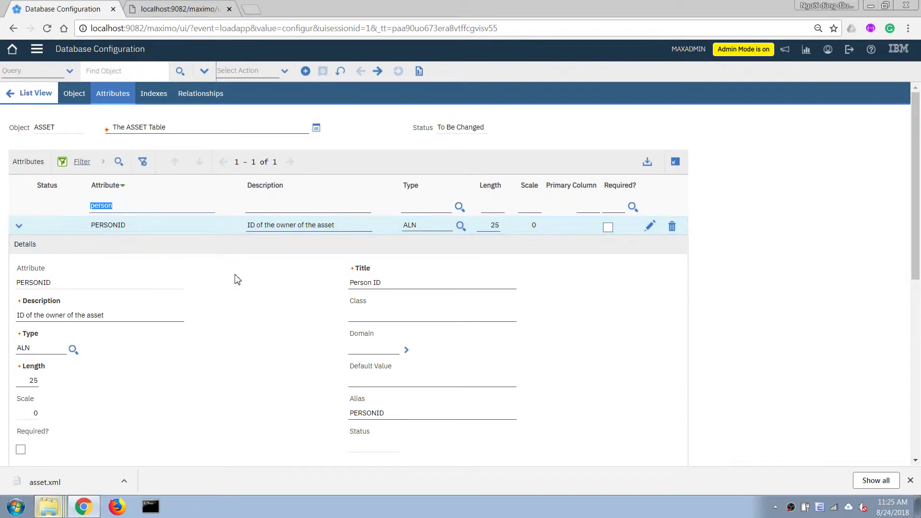
{"action": "scroll", "coordinate": [268, 303], "scroll_direction": "down", "scroll_amount": 3}
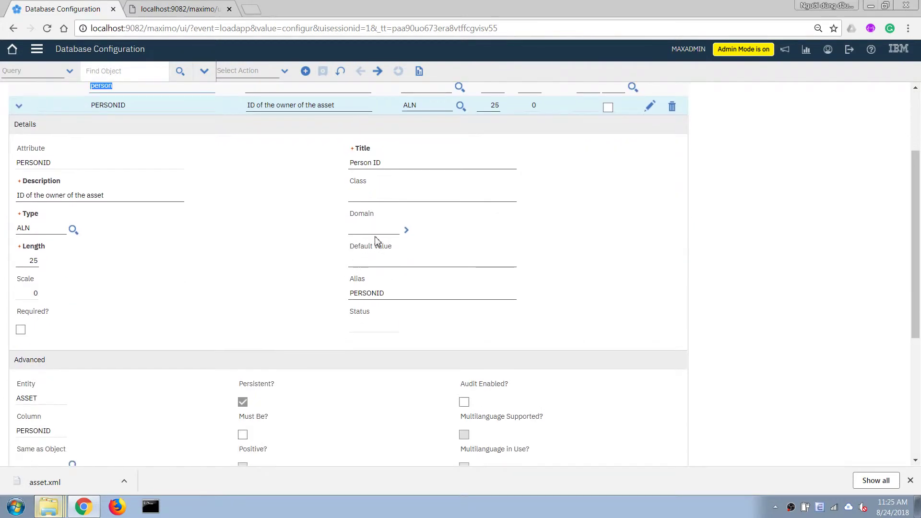
{"action": "left_click", "coordinate": [390, 228]}
{"action": "left_click", "coordinate": [407, 231]}
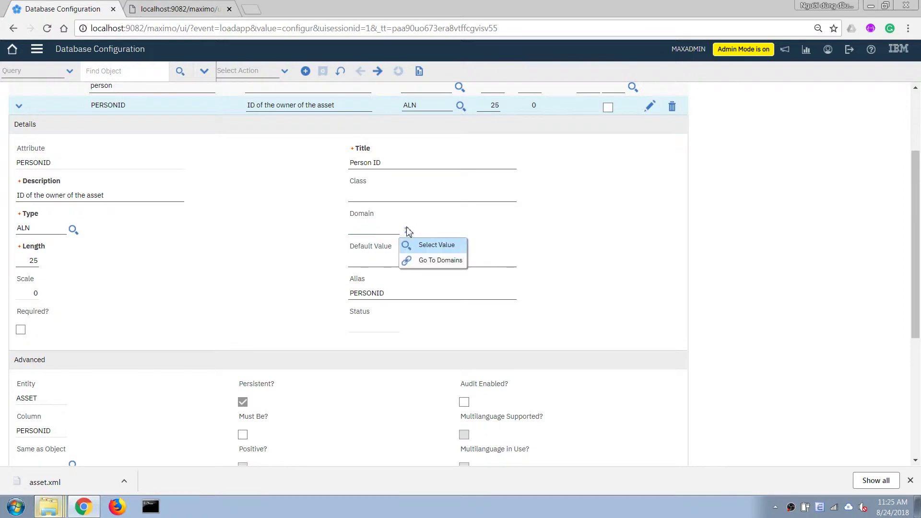
Go to the Domains application and start a new CROSSOVER domain.
{"action": "left_click", "coordinate": [444, 261]}
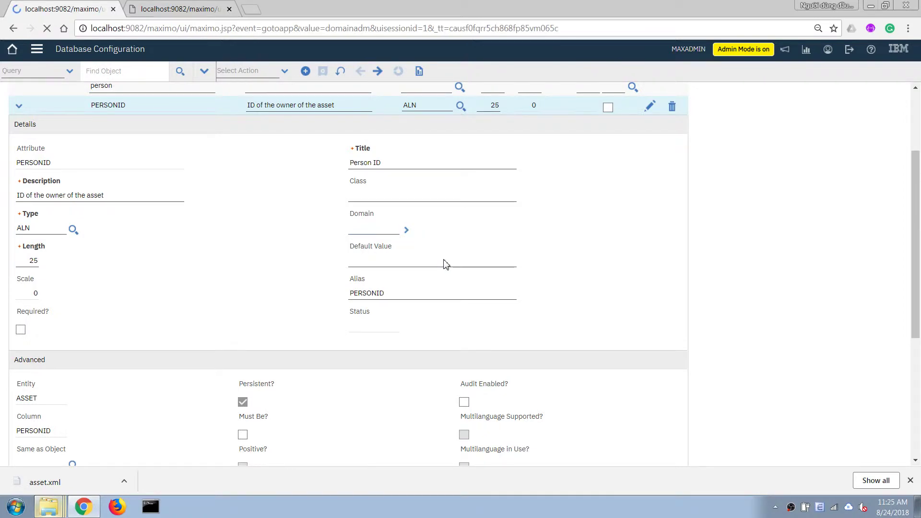
{"action": "scroll", "coordinate": [201, 236], "scroll_direction": "down", "scroll_amount": 3}
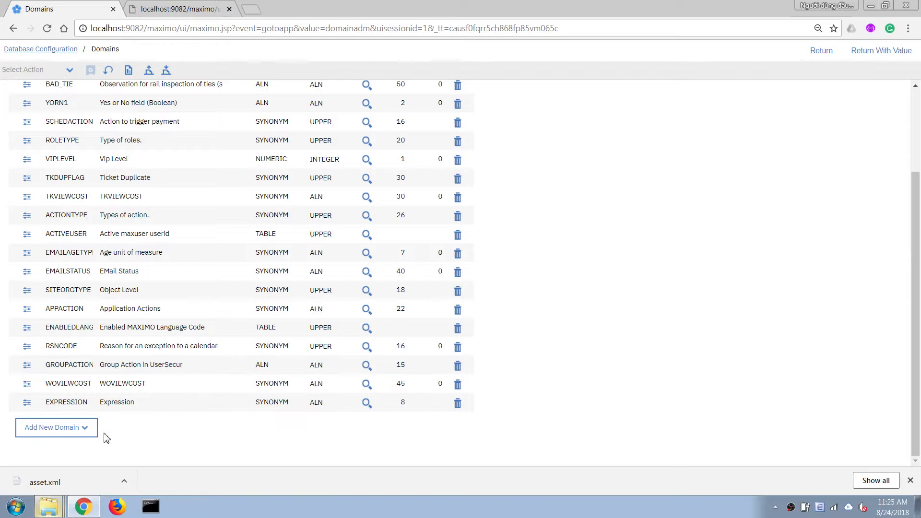
{"action": "left_click", "coordinate": [84, 429]}
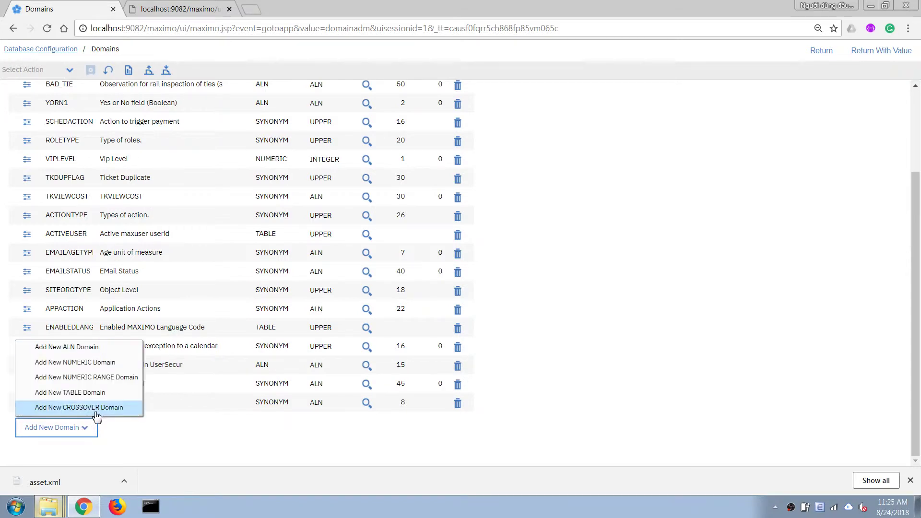
{"action": "left_click", "coordinate": [66, 408]}
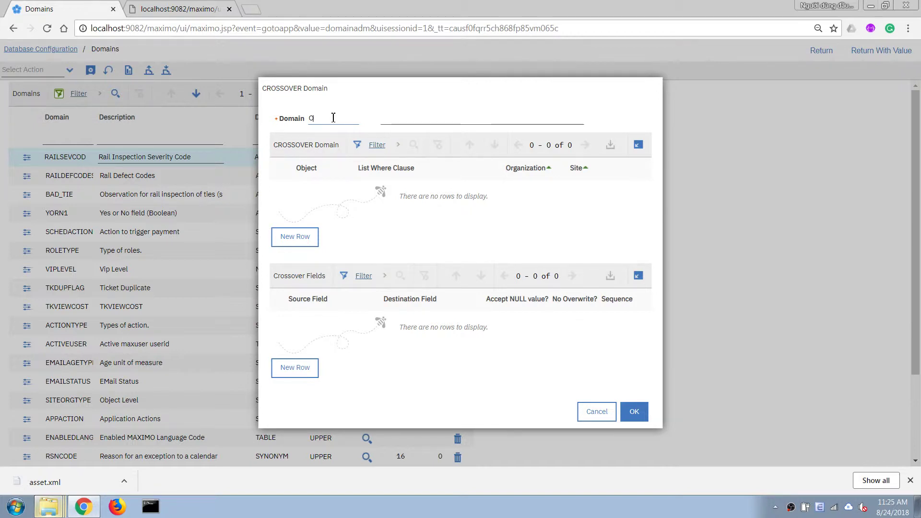
Name the domain OWNERCPY with description Cross-over Owner Details.
{"action": "type", "text": "wnercpy"}
{"action": "key", "text": "Tab"}
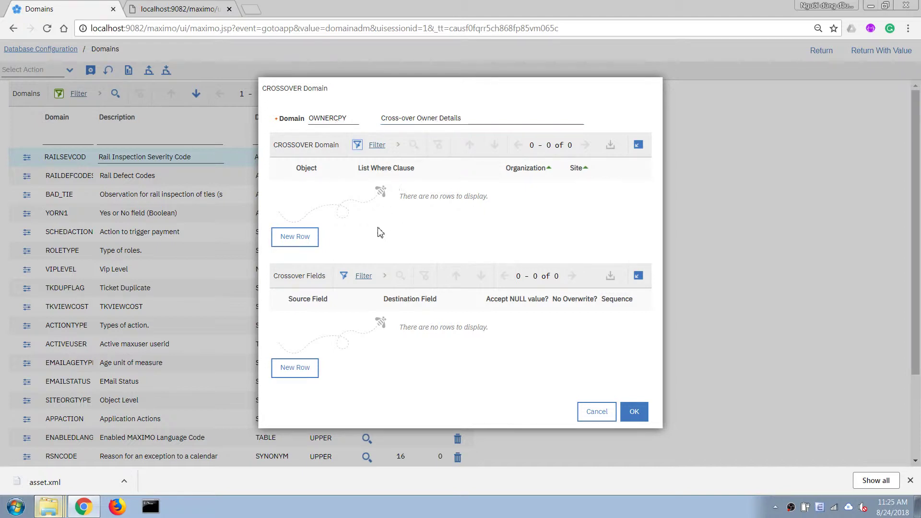
{"action": "left_click", "coordinate": [300, 207]}
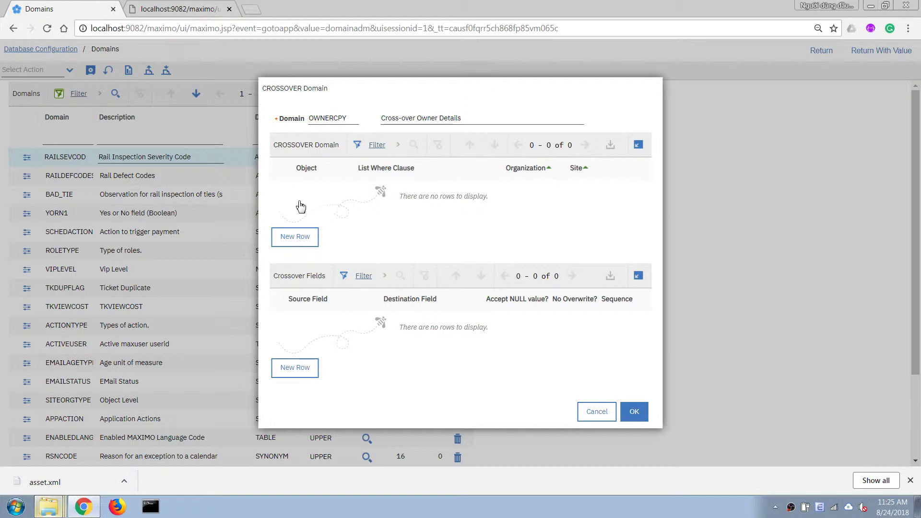
Add an object row for PERSON with list where clause personid = :personid.
{"action": "left_click", "coordinate": [296, 238]}
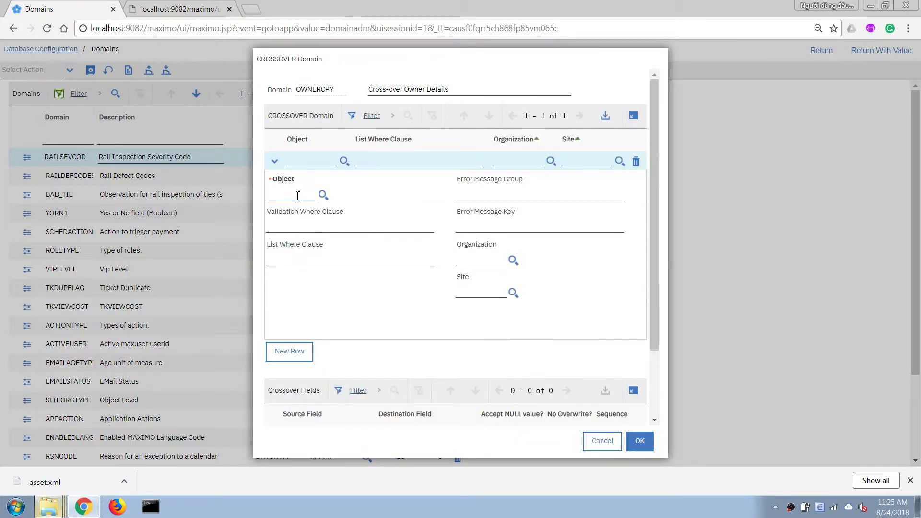
{"action": "type", "text": "person"}
{"action": "key", "text": "Tab"}
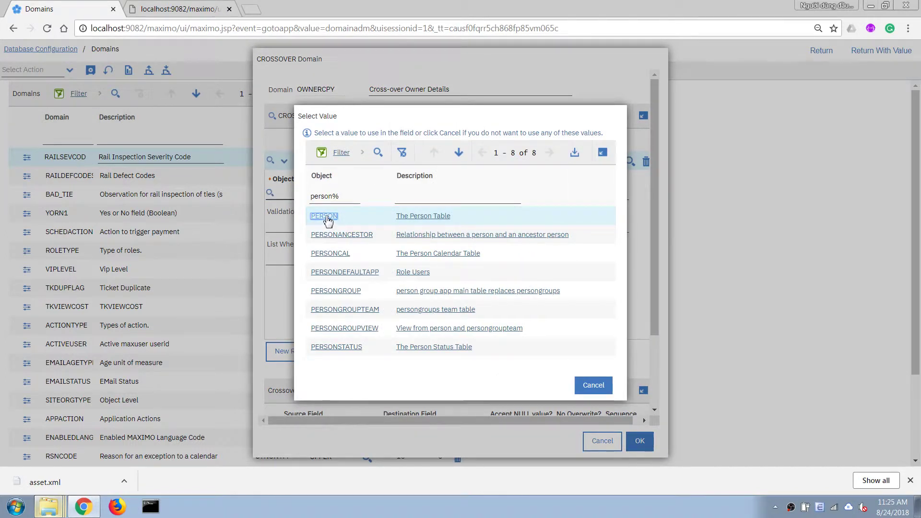
{"action": "left_click", "coordinate": [324, 217]}
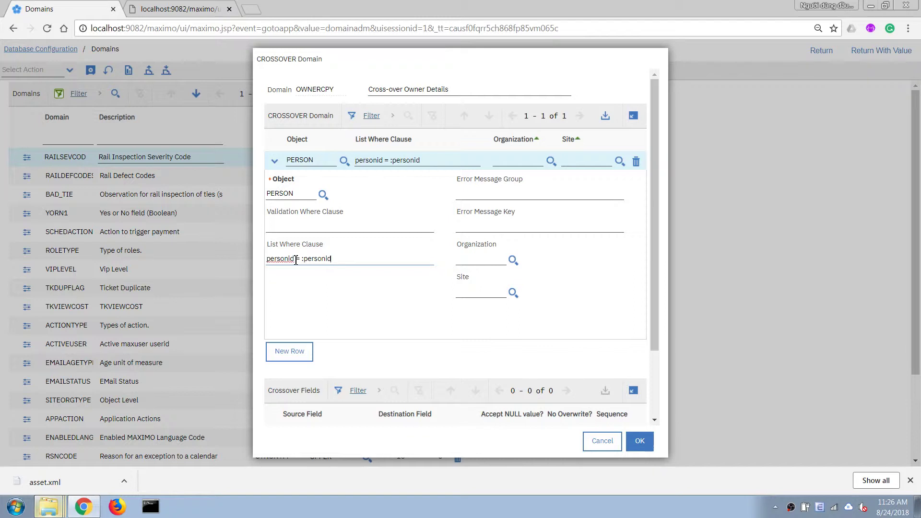
{"action": "scroll", "coordinate": [411, 292], "scroll_direction": "down", "scroll_amount": 2}
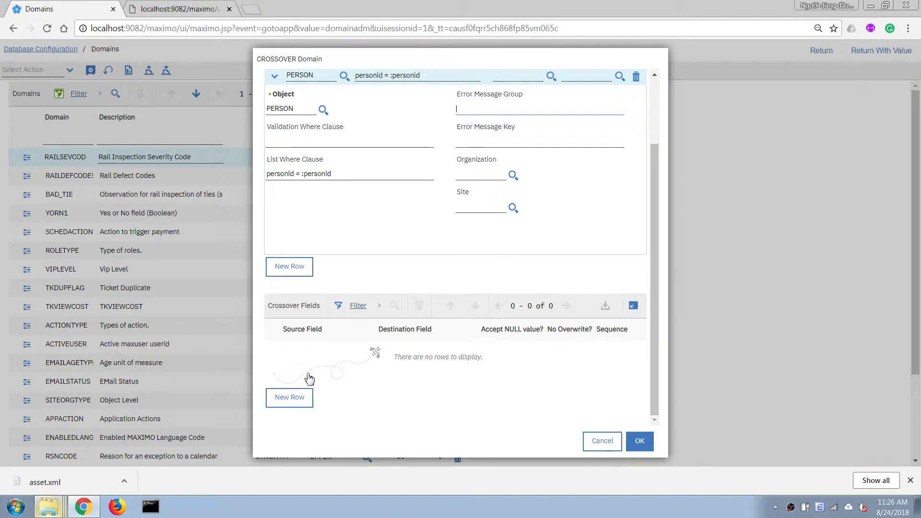
Map source DISPLAYNAME to destination OWNERNAME, accept null values, and confirm with OK.
{"action": "left_click", "coordinate": [295, 402]}
{"action": "scroll", "coordinate": [331, 306], "scroll_direction": "down", "scroll_amount": 2}
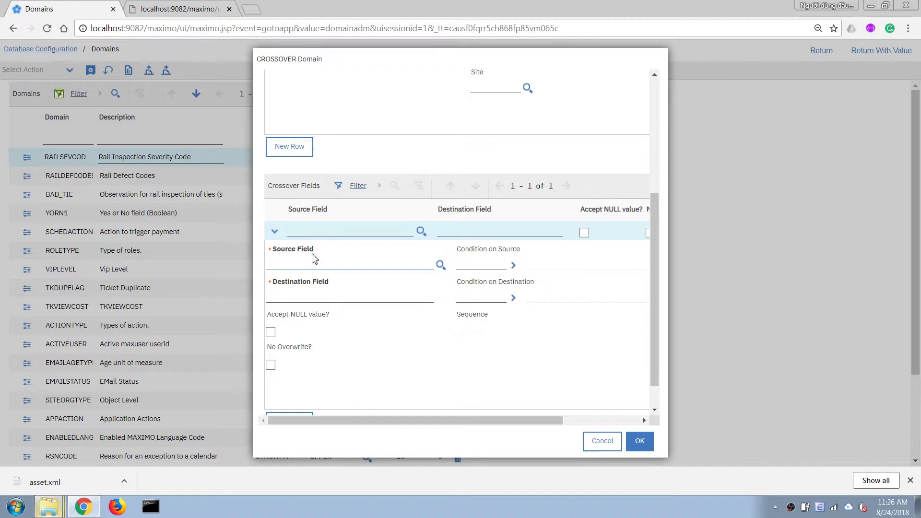
{"action": "scroll", "coordinate": [325, 264], "scroll_direction": "up", "scroll_amount": 2}
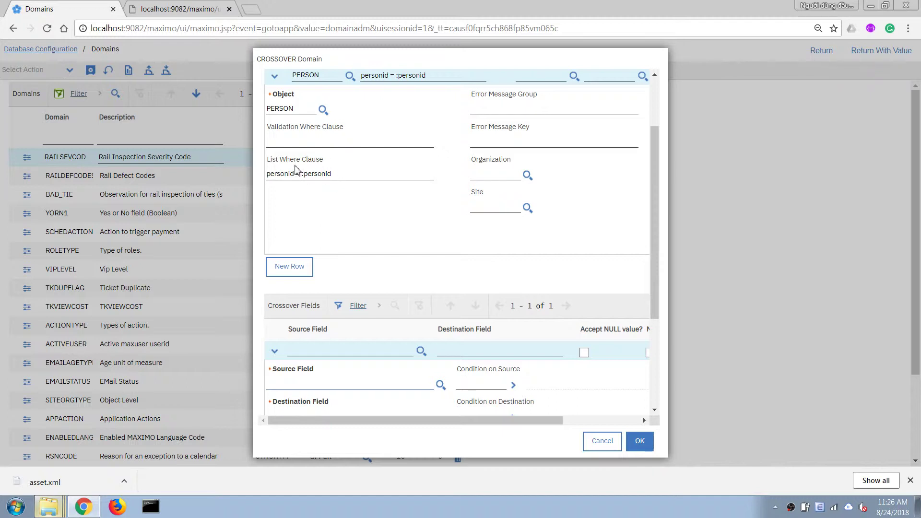
{"action": "scroll", "coordinate": [342, 323], "scroll_direction": "down", "scroll_amount": 2}
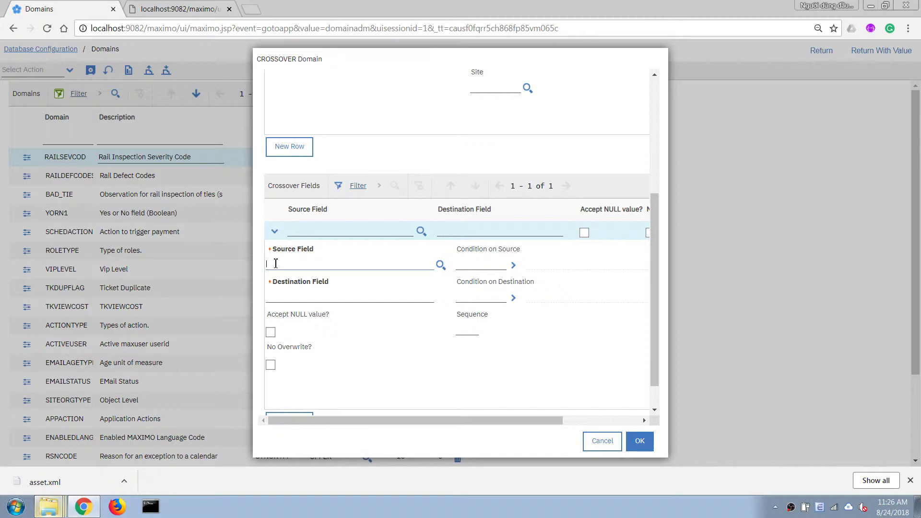
{"action": "type", "text": "displayname"}
{"action": "key", "text": "Tab"}
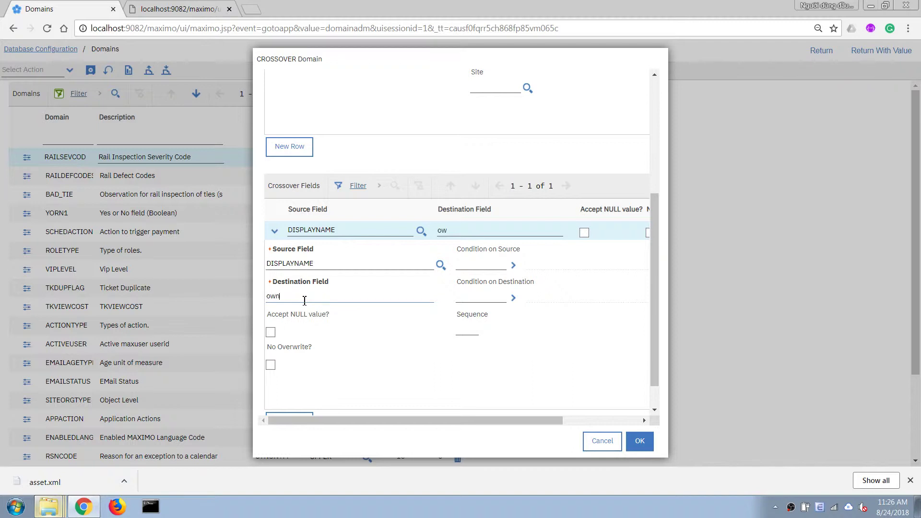
{"action": "type", "text": "ownername"}
{"action": "key", "text": "Tab"}
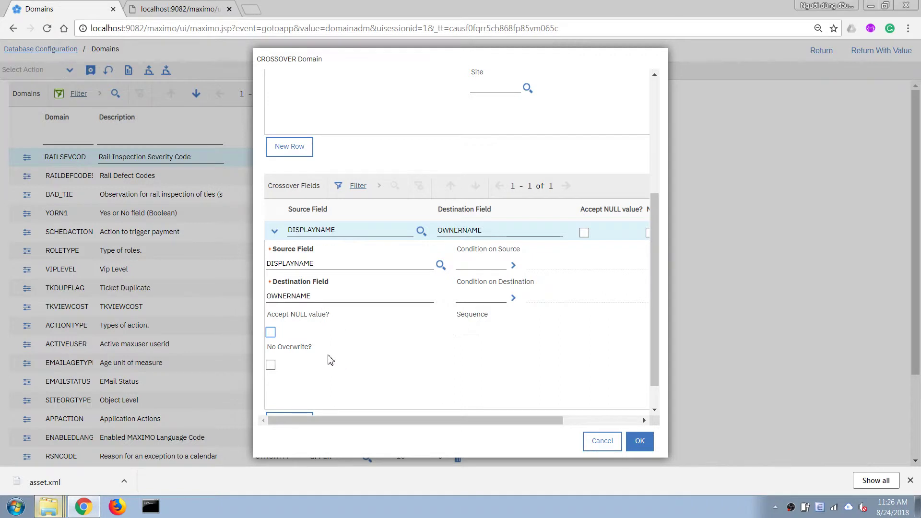
{"action": "left_click", "coordinate": [271, 332]}
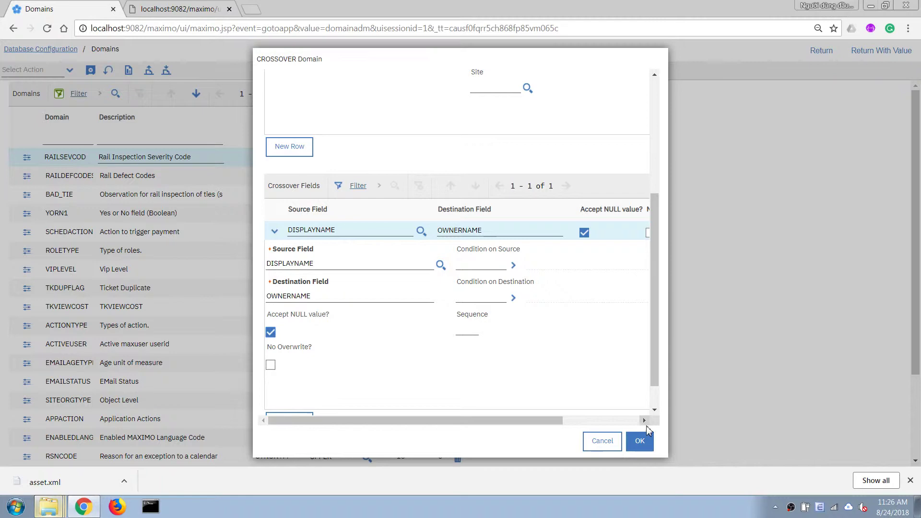
{"action": "scroll", "coordinate": [658, 382], "scroll_direction": "down", "scroll_amount": 1}
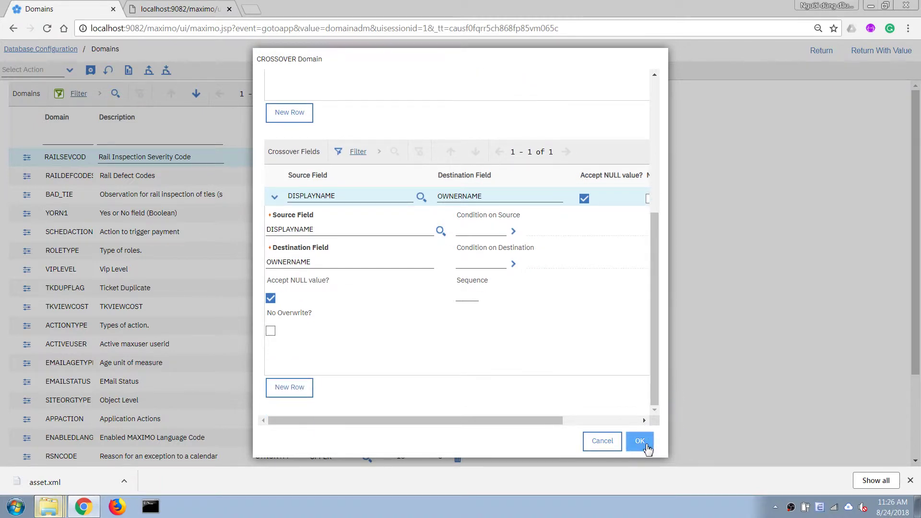
{"action": "left_click", "coordinate": [641, 440]}
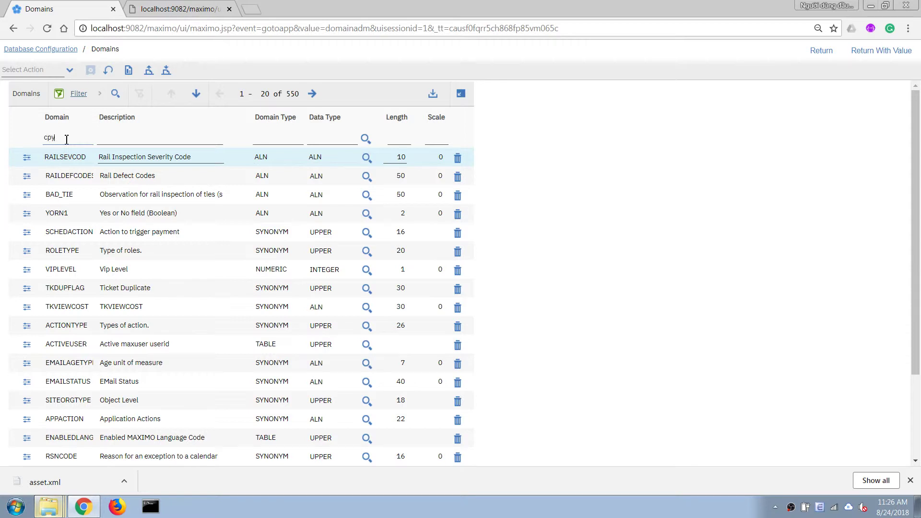
Assign the OWNERCPY domain to ASSET's PERSONID attribute and save.
{"action": "key", "text": "Return"}
{"action": "double_click", "coordinate": [69, 160]}
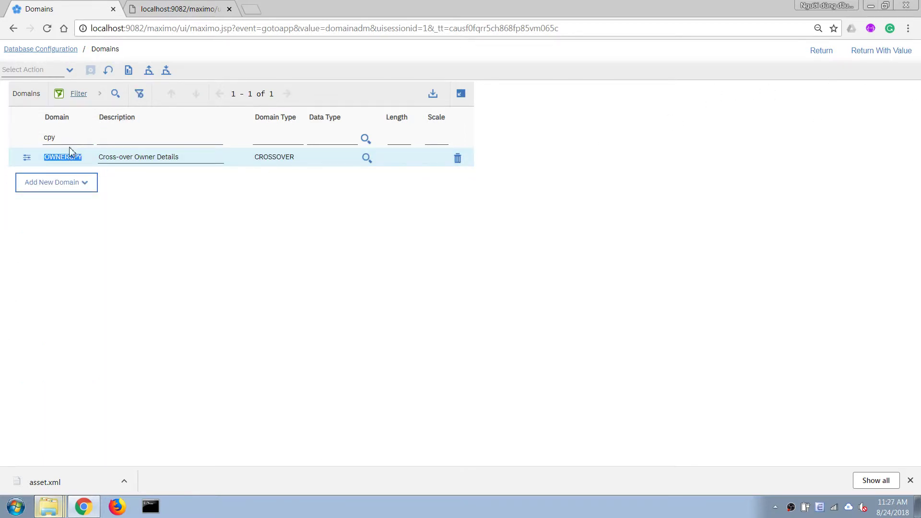
{"action": "left_click", "coordinate": [881, 54]}
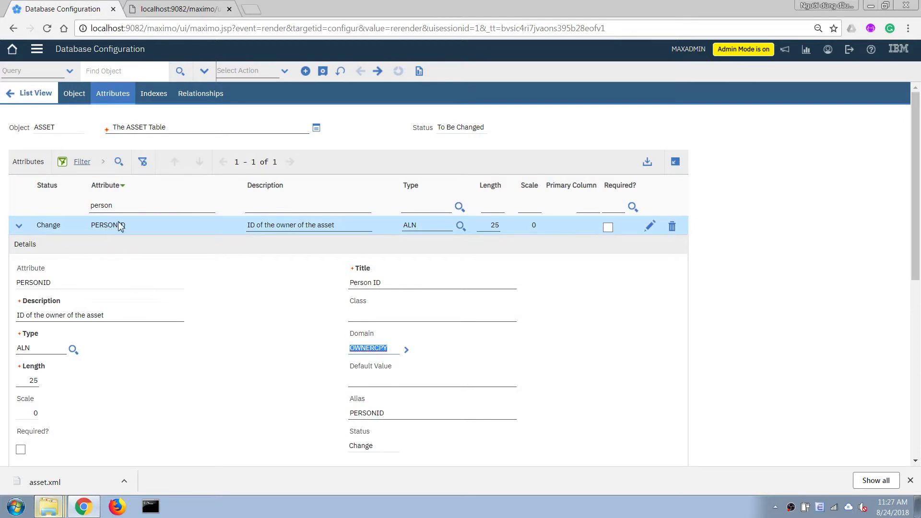
{"action": "left_click", "coordinate": [323, 71]}
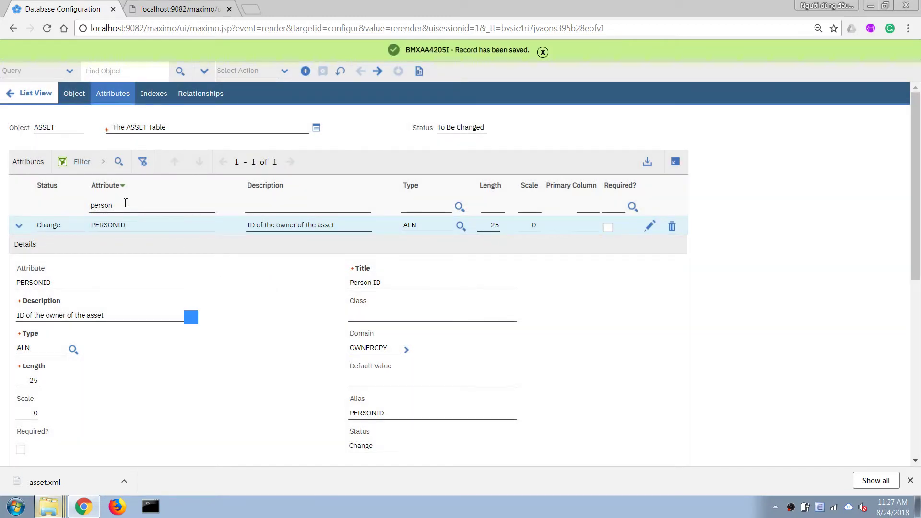
Clear the person attribute filter and the asset object filter to list all objects.
{"action": "double_click", "coordinate": [125, 206]}
{"action": "key", "text": "BackSpace"}
{"action": "key", "text": "Return"}
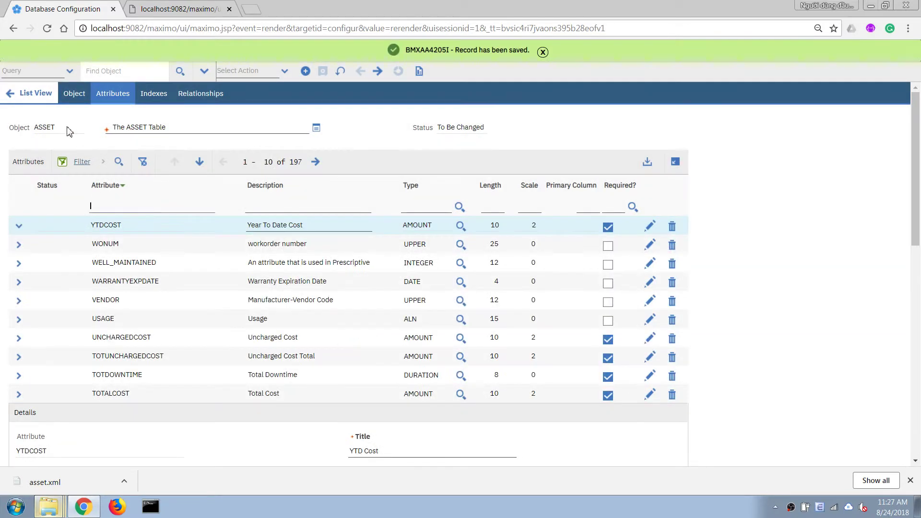
{"action": "left_click", "coordinate": [42, 94]}
{"action": "double_click", "coordinate": [96, 163]}
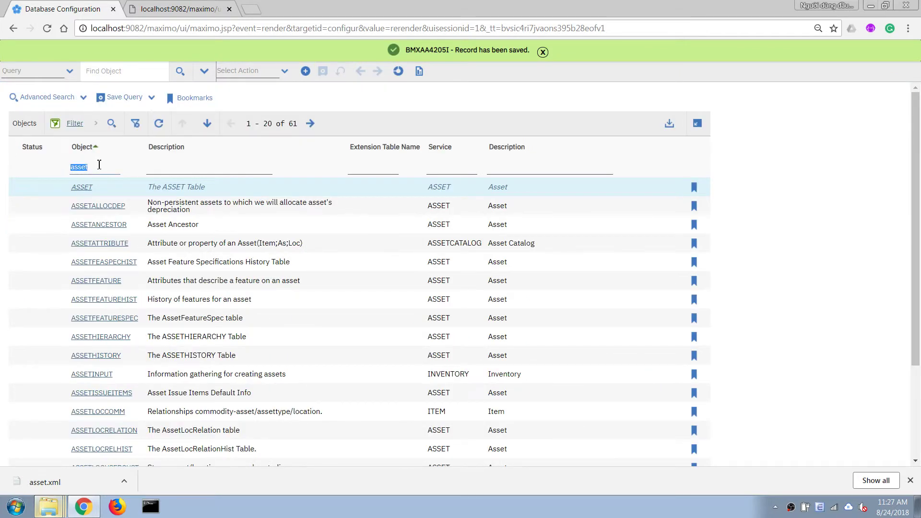
{"action": "key", "text": "BackSpace"}
{"action": "key", "text": "Return"}
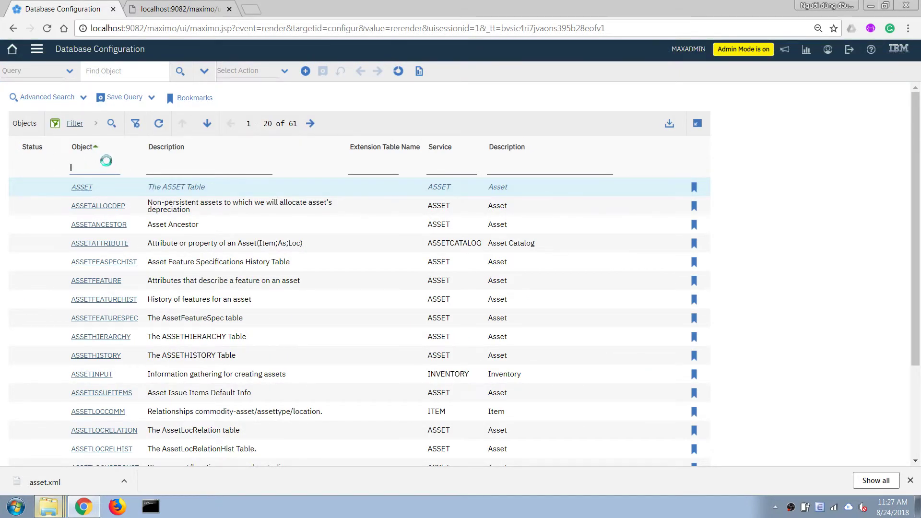
Apply the pending configuration changes, confirming a current backup, and start configuring the database.
{"action": "left_click", "coordinate": [253, 73]}
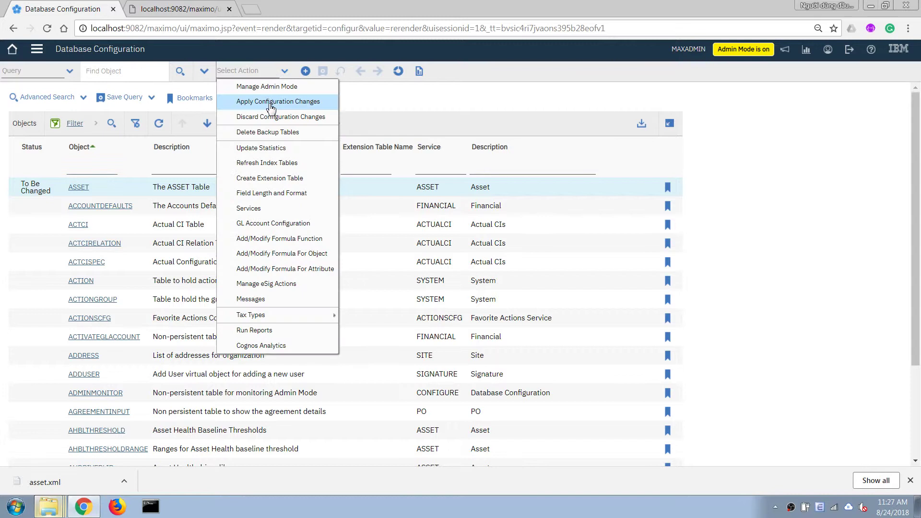
{"action": "left_click", "coordinate": [267, 100]}
{"action": "left_click", "coordinate": [409, 206]}
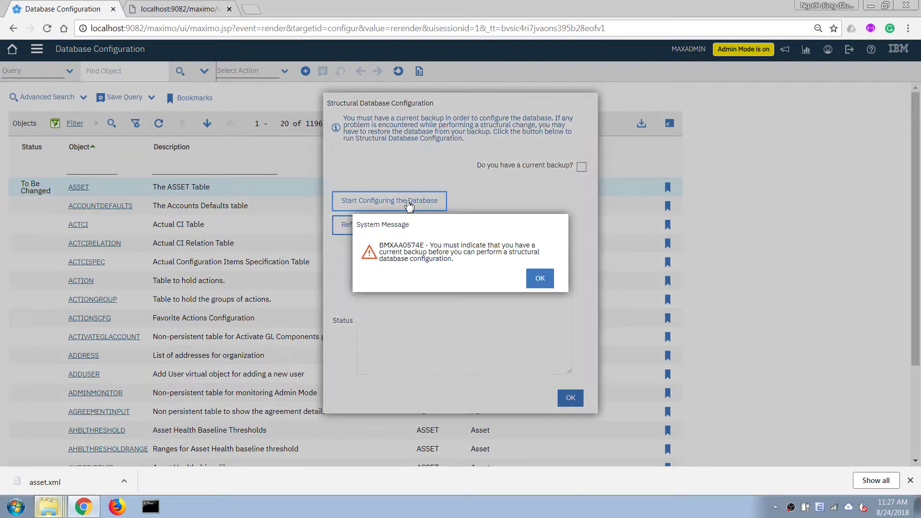
{"action": "left_click", "coordinate": [542, 280]}
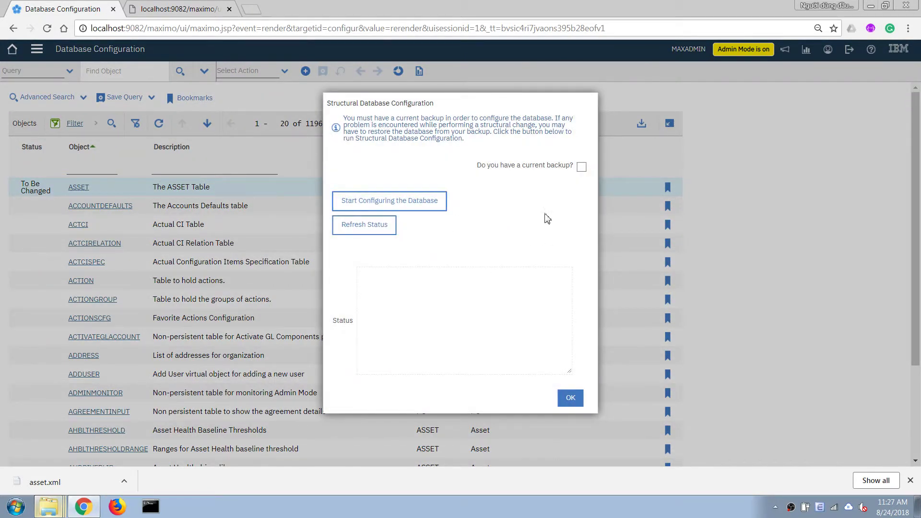
{"action": "double_click", "coordinate": [582, 166]}
{"action": "left_click", "coordinate": [399, 203]}
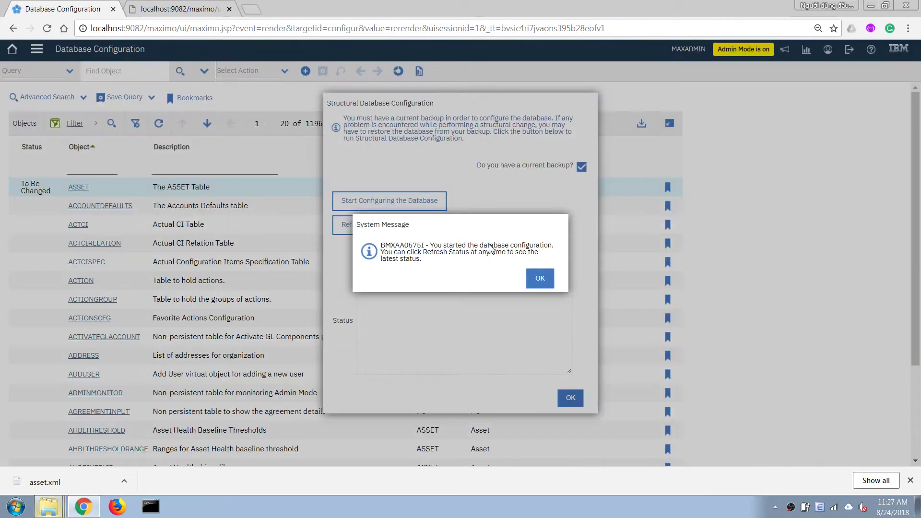
{"action": "left_click", "coordinate": [535, 277]}
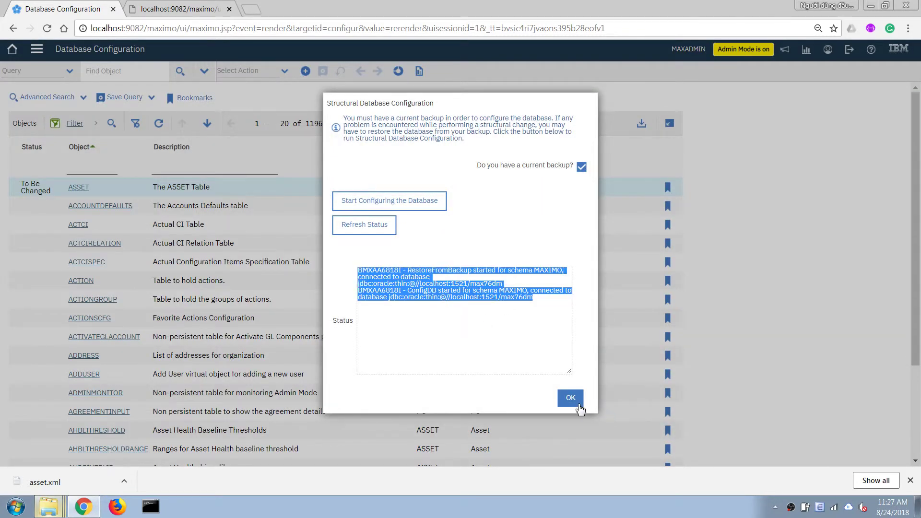
{"action": "left_click", "coordinate": [576, 401]}
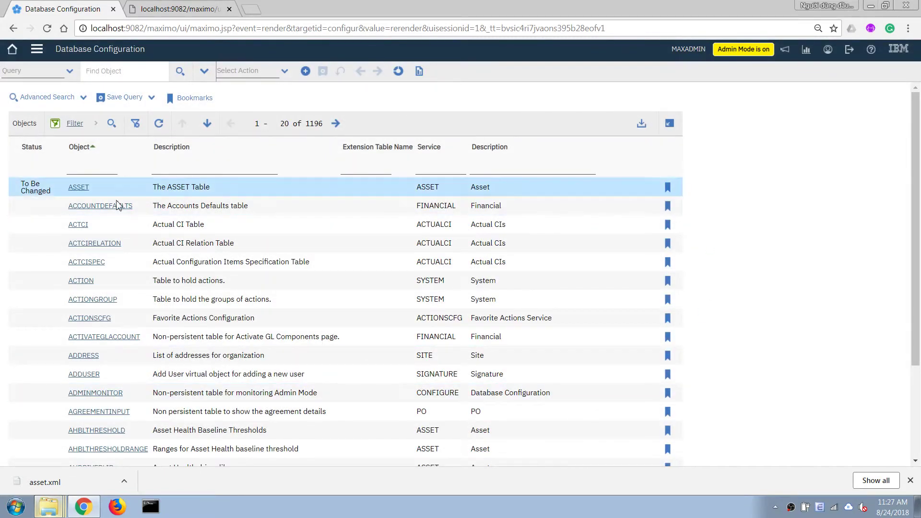
Open the ASSET application in Application Designer and show its Asset tab layout.
{"action": "left_click", "coordinate": [37, 48]}
{"action": "mouse_move", "coordinate": [107, 370]}
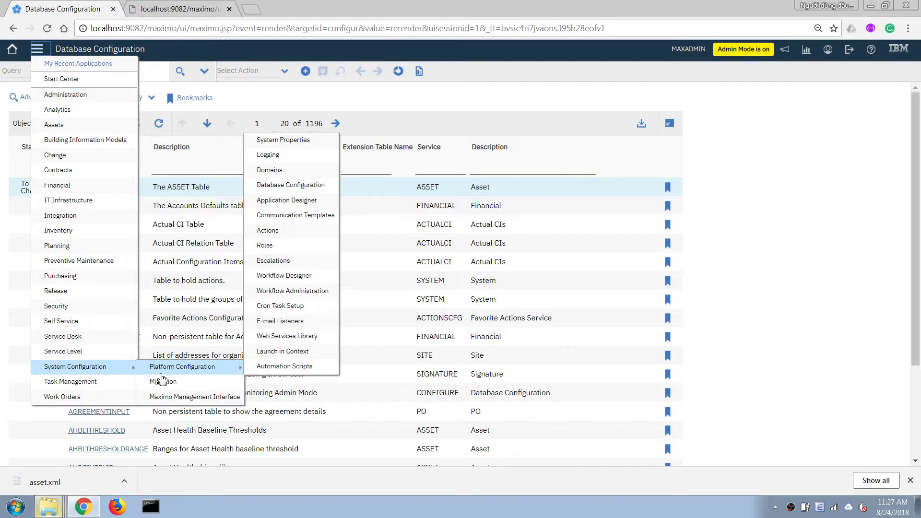
{"action": "mouse_move", "coordinate": [218, 369]}
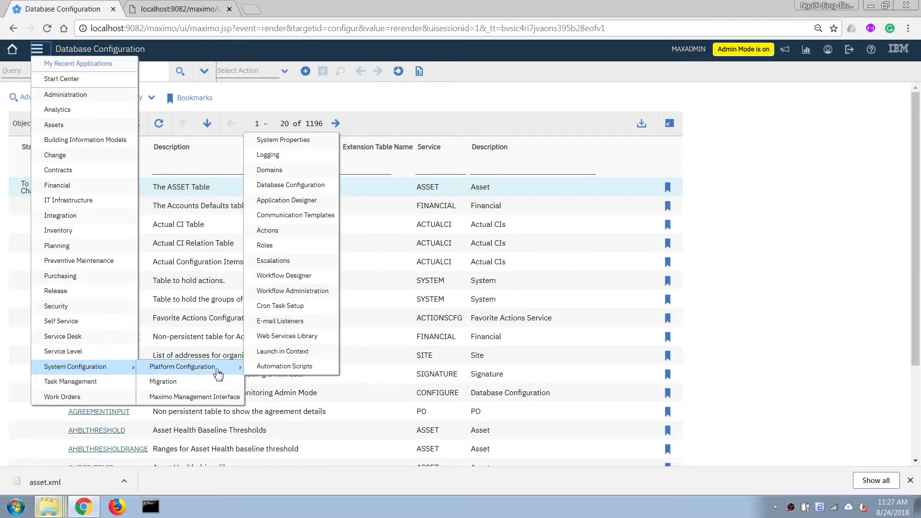
{"action": "left_click", "coordinate": [286, 200]}
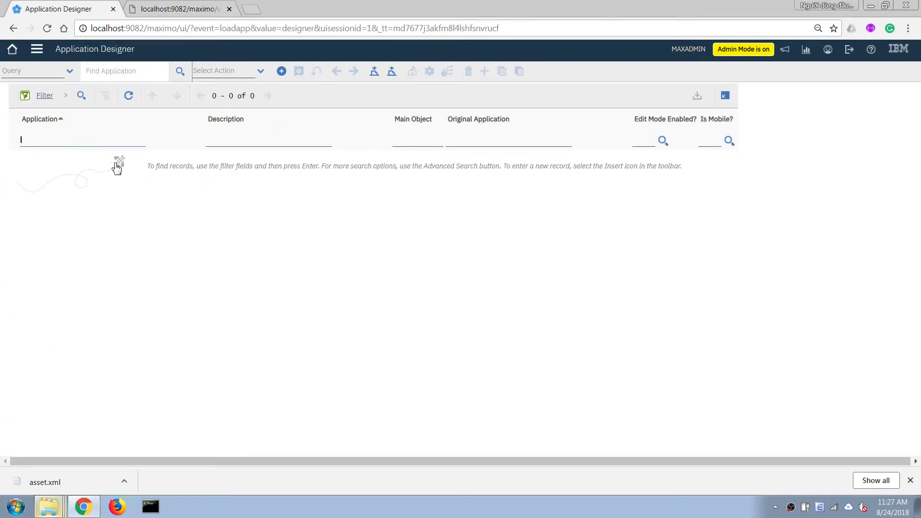
{"action": "left_click", "coordinate": [78, 136]}
{"action": "type", "text": "asset"}
{"action": "key", "text": "Return"}
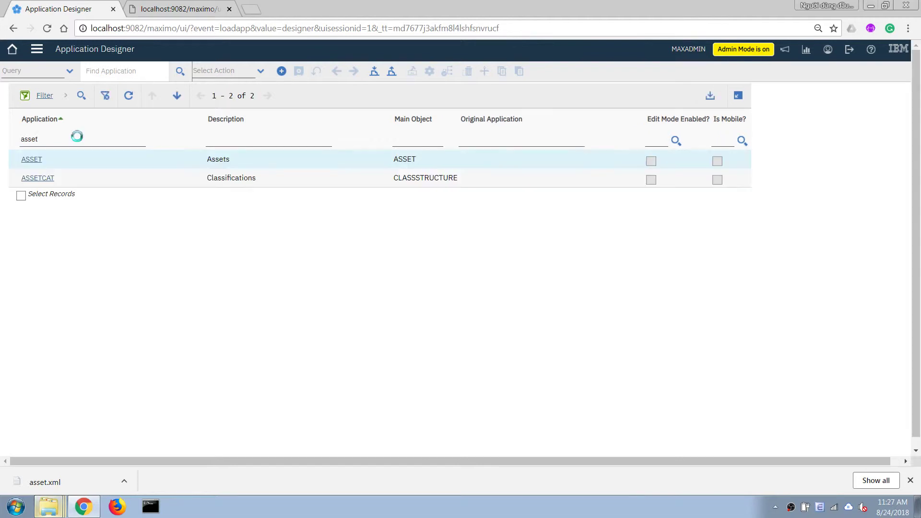
{"action": "left_click", "coordinate": [26, 162]}
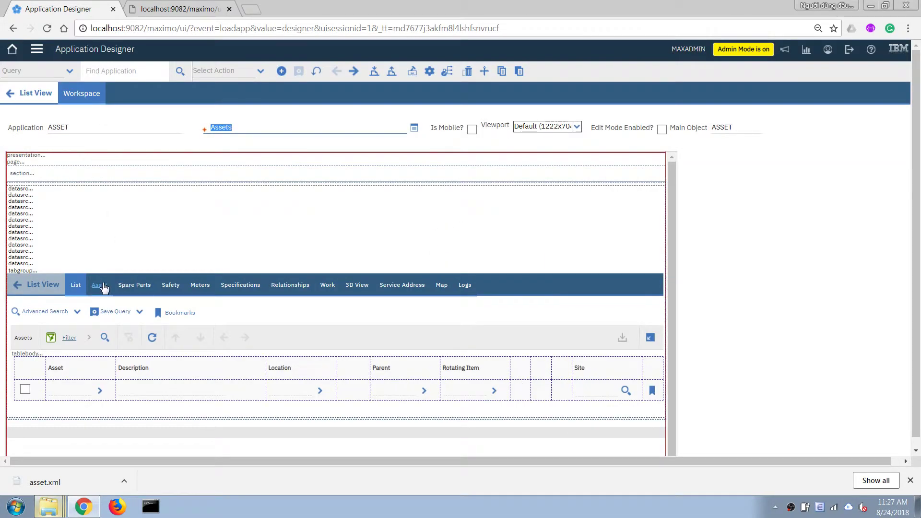
{"action": "left_click", "coordinate": [104, 288]}
Delete the Name field from the layout and bring up the Address field's actions.
{"action": "scroll", "coordinate": [109, 304], "scroll_direction": "down", "scroll_amount": 3}
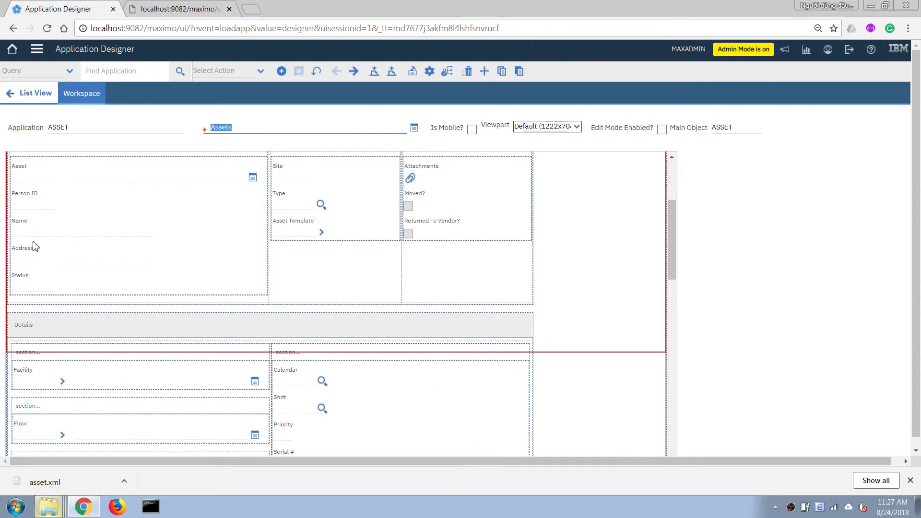
{"action": "left_click", "coordinate": [19, 232]}
{"action": "right_click", "coordinate": [17, 235]}
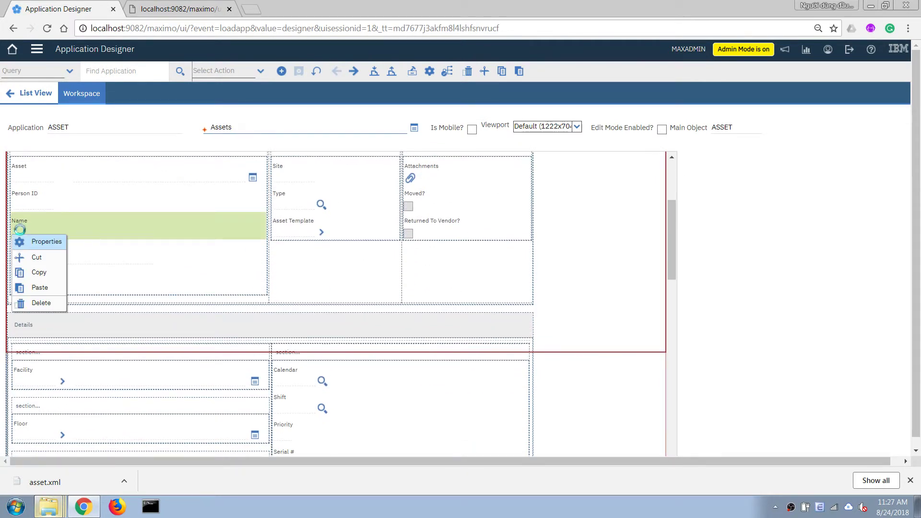
{"action": "left_click", "coordinate": [52, 302]}
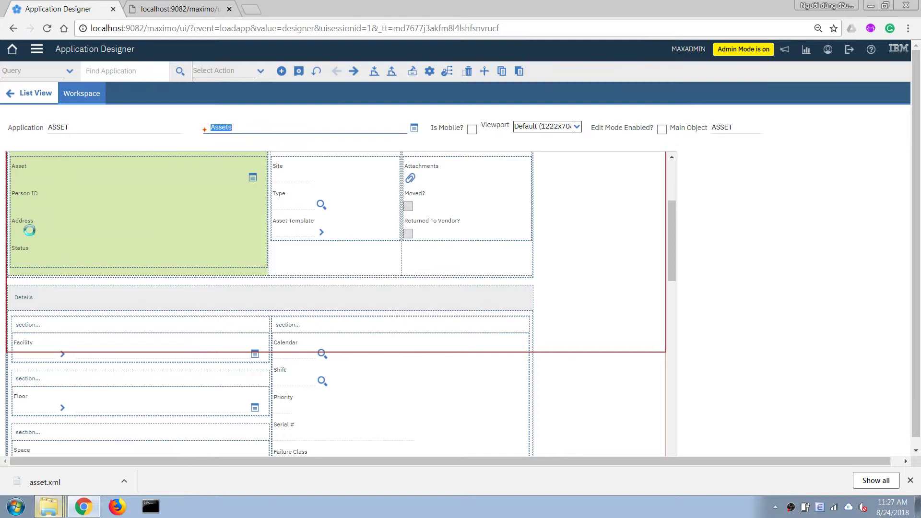
{"action": "left_click", "coordinate": [40, 234]}
{"action": "right_click", "coordinate": [32, 234]}
Delete Address, then drag a Textbox from the Control Palette below Person ID.
{"action": "left_click", "coordinate": [55, 302]}
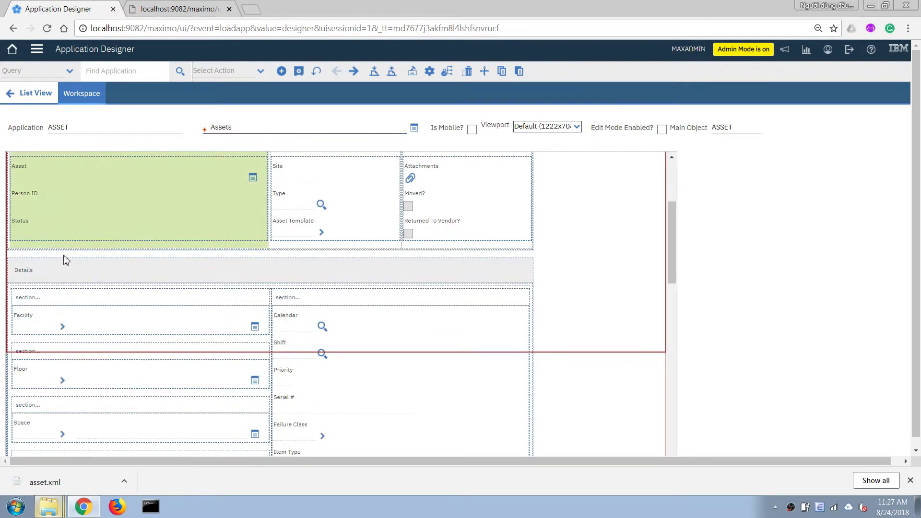
{"action": "left_click", "coordinate": [28, 206]}
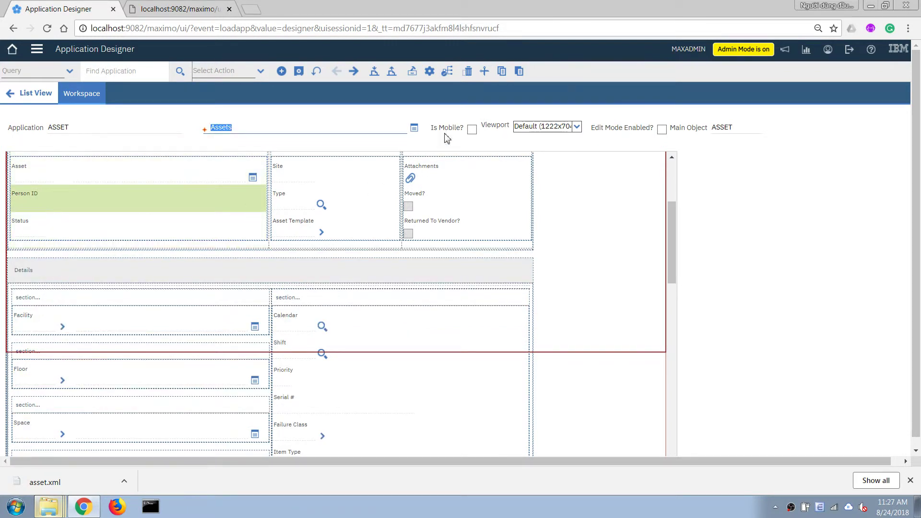
{"action": "left_click", "coordinate": [412, 72]}
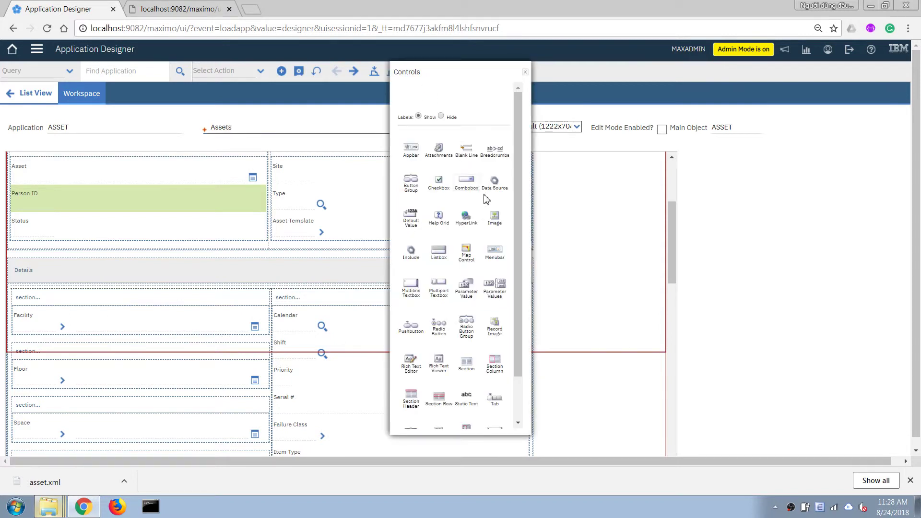
{"action": "left_click_drag", "start_coordinate": [515, 345], "coordinate": [534, 397]}
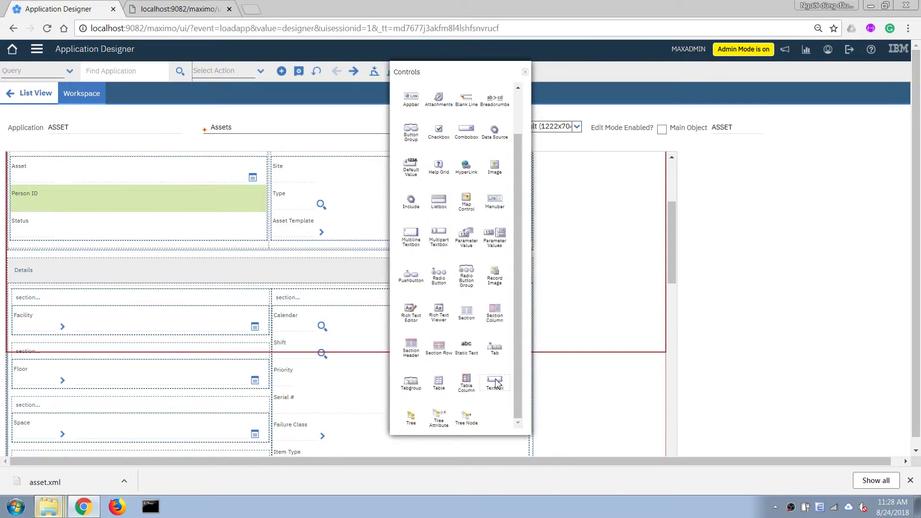
{"action": "left_click_drag", "start_coordinate": [67, 274], "coordinate": [29, 232]}
{"action": "right_click", "coordinate": [15, 229]}
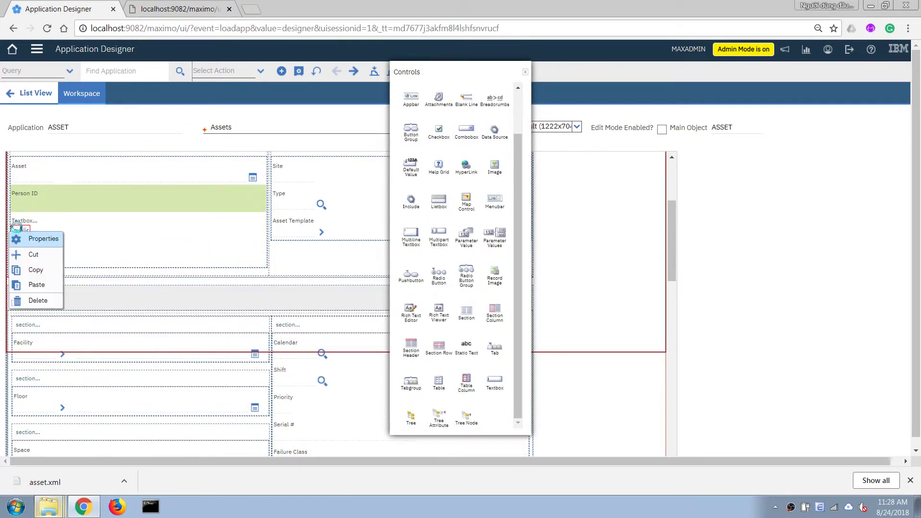
Bind the new Assets text box to attribute OWNERNAME with size 30.
{"action": "left_click", "coordinate": [39, 239]}
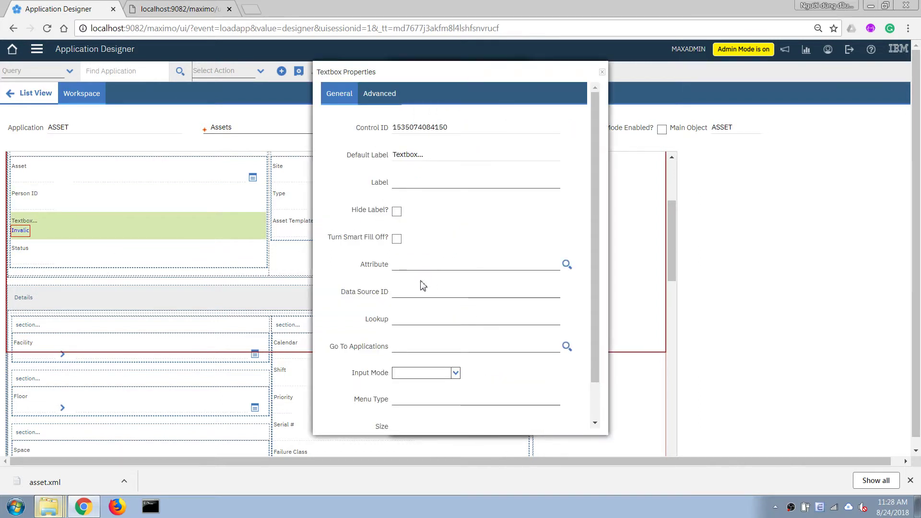
{"action": "left_click", "coordinate": [415, 267]}
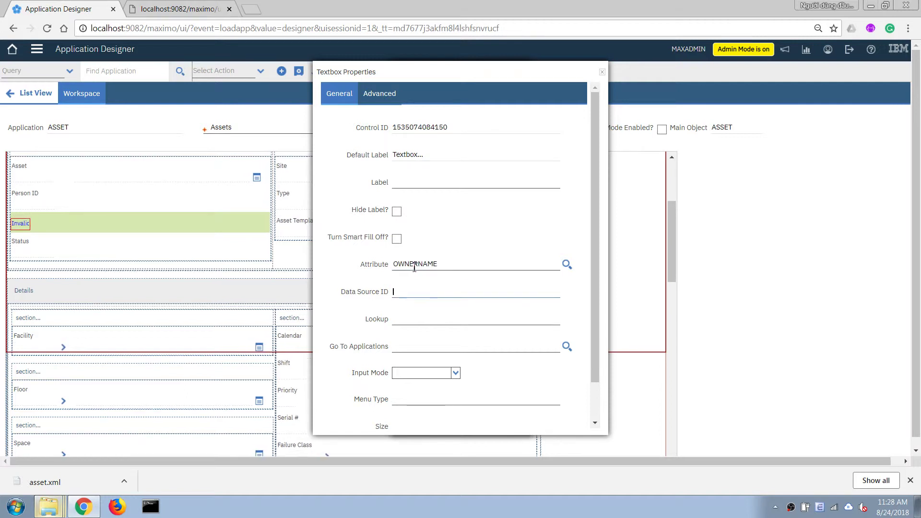
{"action": "double_click", "coordinate": [433, 269]}
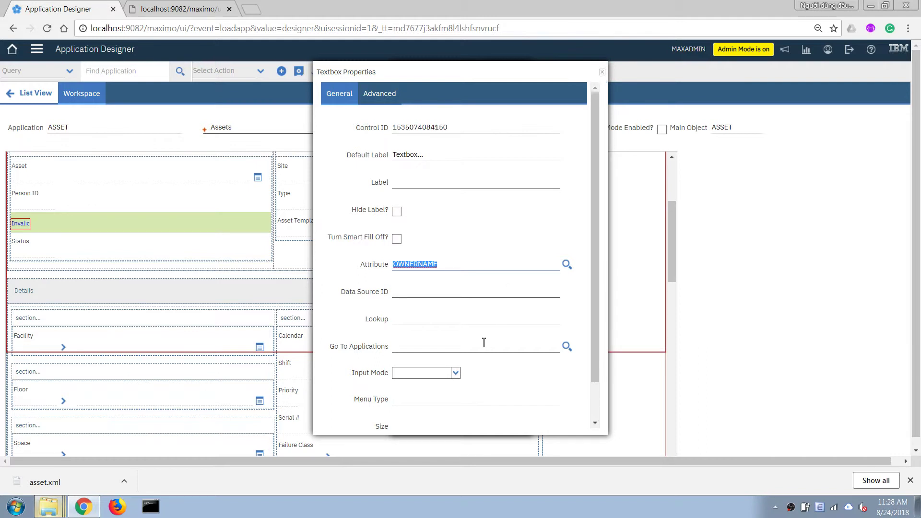
{"action": "scroll", "coordinate": [452, 359], "scroll_direction": "down", "scroll_amount": 1}
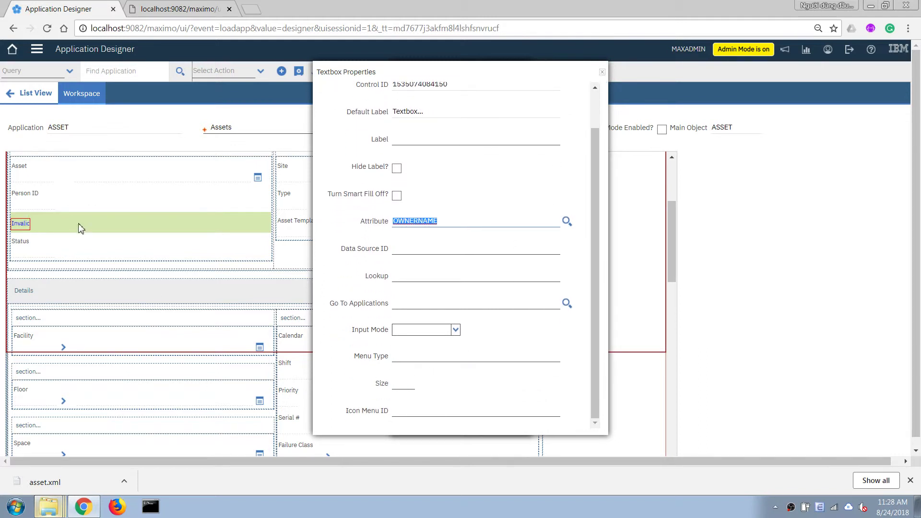
{"action": "left_click", "coordinate": [403, 384]}
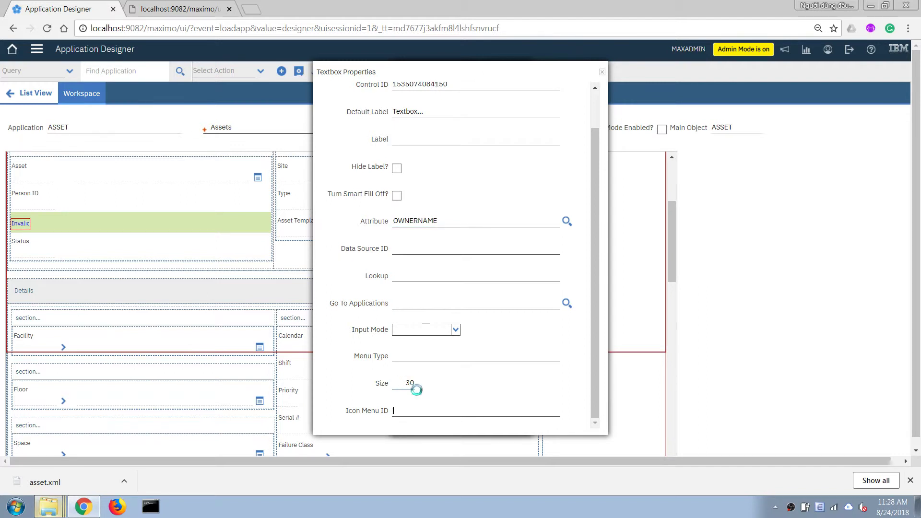
{"action": "key", "text": "Tab"}
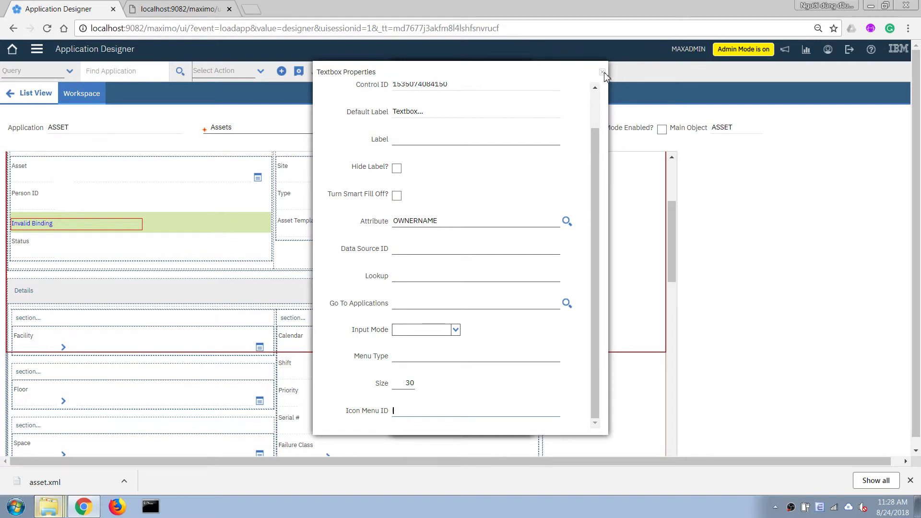
{"action": "left_click", "coordinate": [603, 72]}
Save the ASSET application design and close the Controls palette.
{"action": "left_click", "coordinate": [297, 72]}
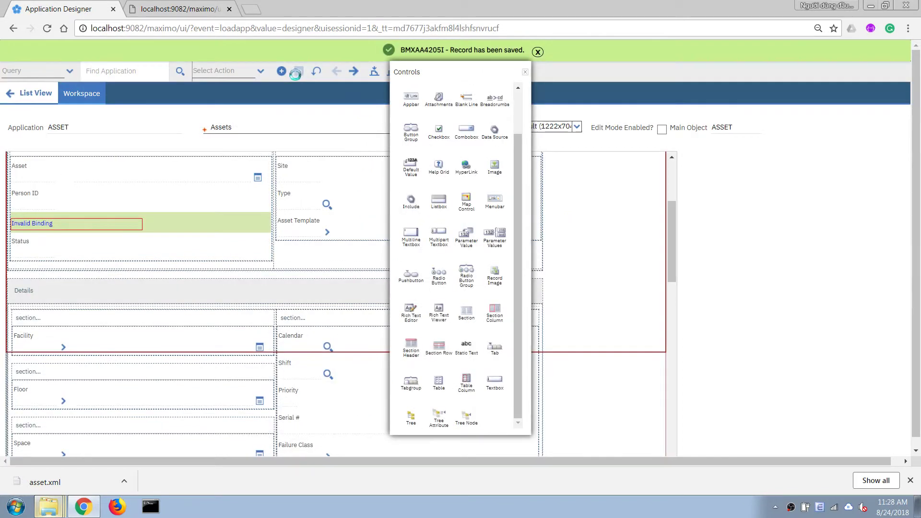
{"action": "left_click", "coordinate": [525, 72]}
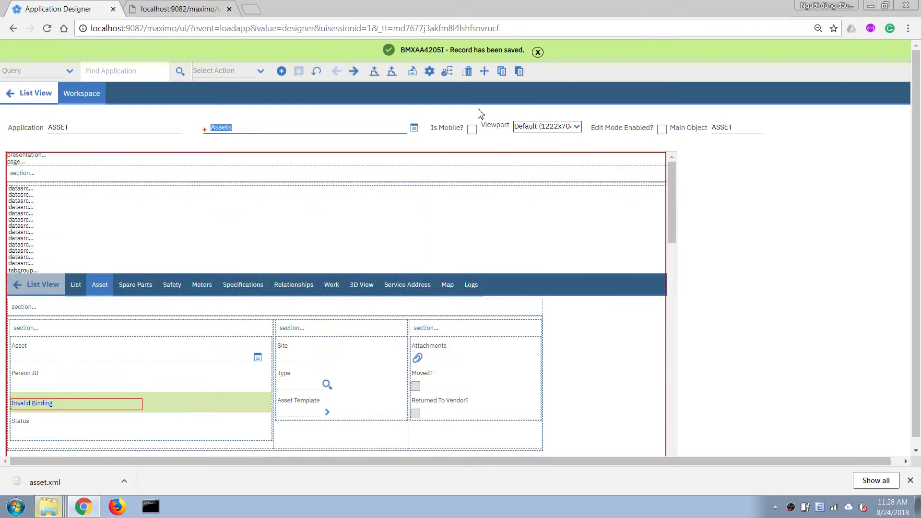
{"action": "left_click", "coordinate": [36, 93]}
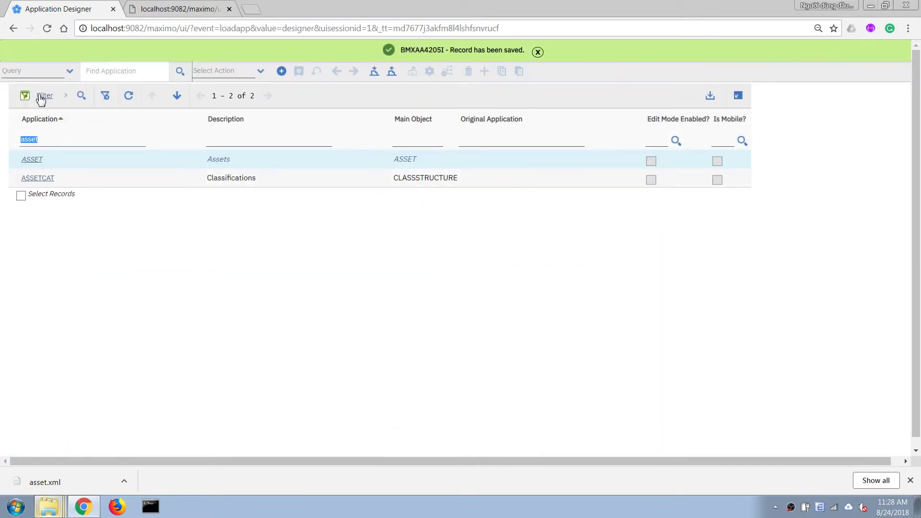
Go to Assets > Assets to list the BEDFORD site's asset records.
{"action": "left_click", "coordinate": [37, 48]}
{"action": "mouse_move", "coordinate": [92, 109]}
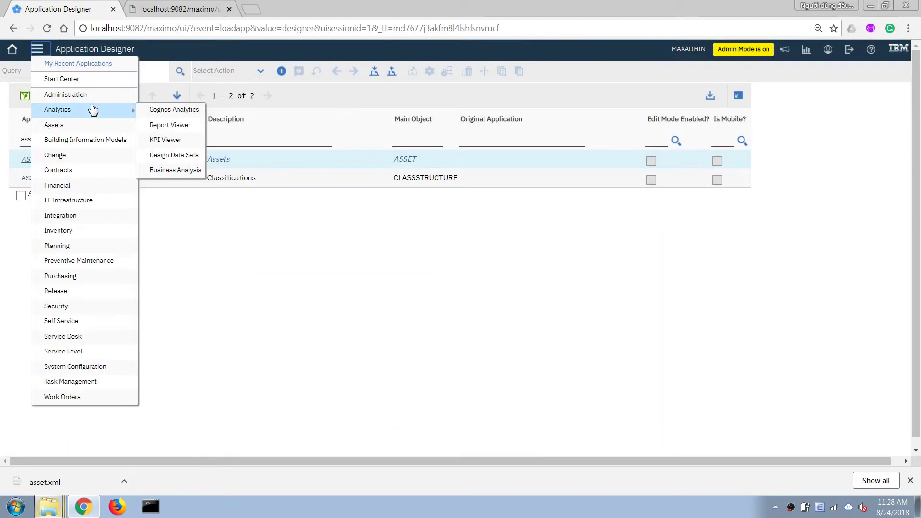
{"action": "mouse_move", "coordinate": [87, 124]}
{"action": "left_click", "coordinate": [160, 125]}
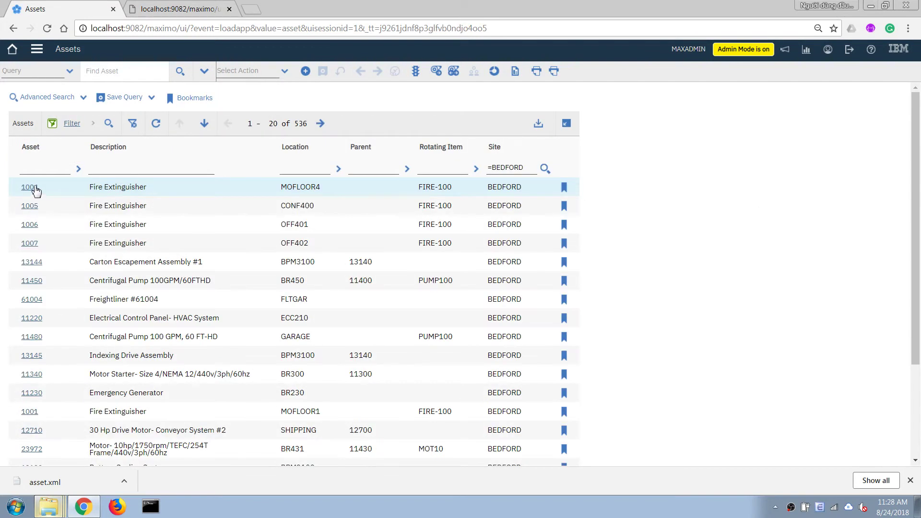
Open asset 1004 and clear and re-enter its Person ID so Owner Name auto-fills.
{"action": "left_click", "coordinate": [30, 187]}
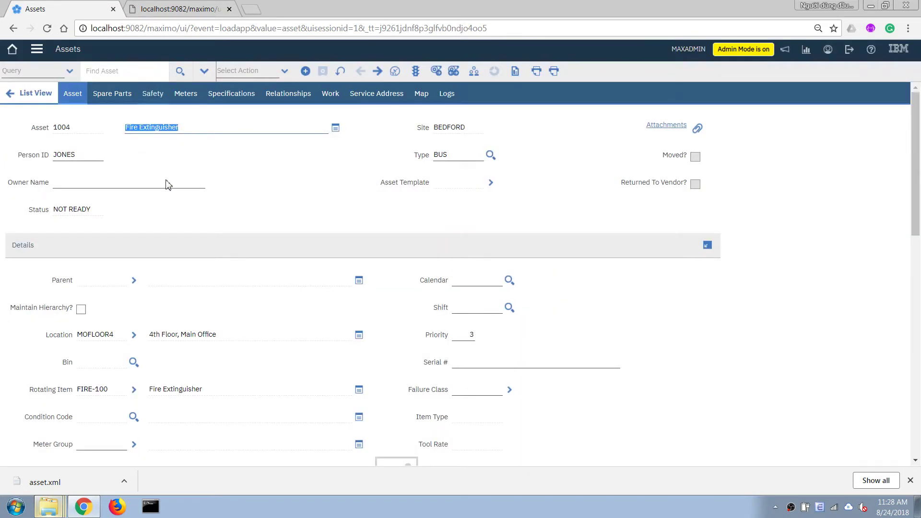
{"action": "left_click", "coordinate": [101, 155]}
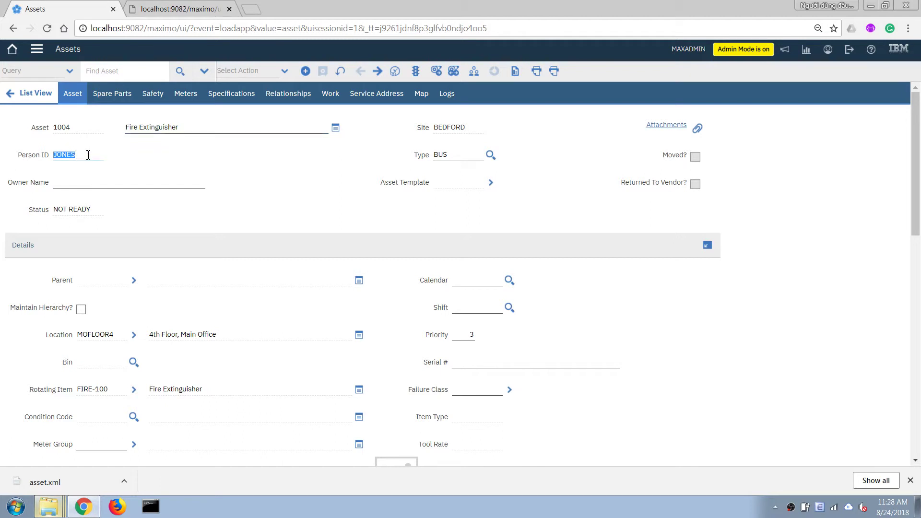
{"action": "key", "text": "BackSpace"}
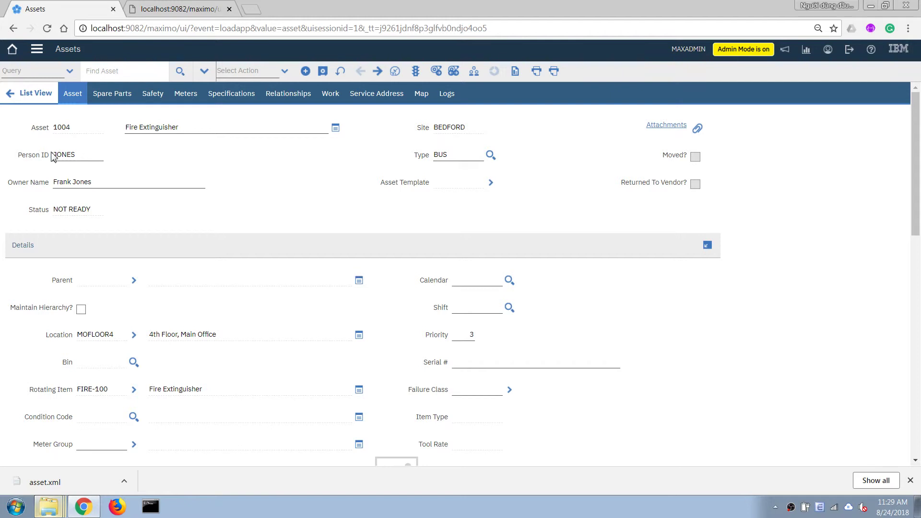
{"action": "left_click_drag", "start_coordinate": [56, 154], "coordinate": [77, 155]}
Append 'fgfgfgfgfgfgfgf' to the Owner Name and save asset 1004.
{"action": "left_click", "coordinate": [104, 183]}
{"action": "left_click", "coordinate": [134, 184]}
{"action": "type", "text": "fgfgfgfgfgfgfgf"}
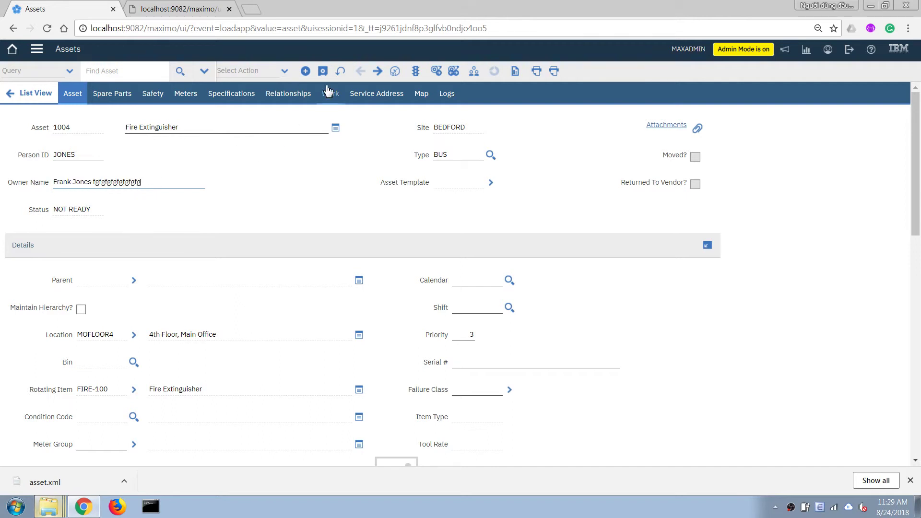
{"action": "left_click", "coordinate": [324, 72]}
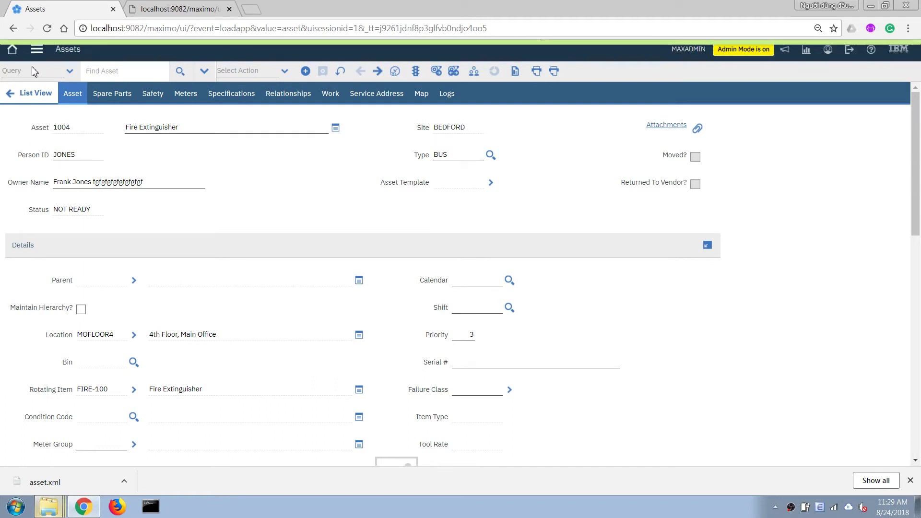
{"action": "left_click", "coordinate": [36, 48]}
Open the People application and the person record linked to asset 1004.
{"action": "mouse_move", "coordinate": [76, 95]}
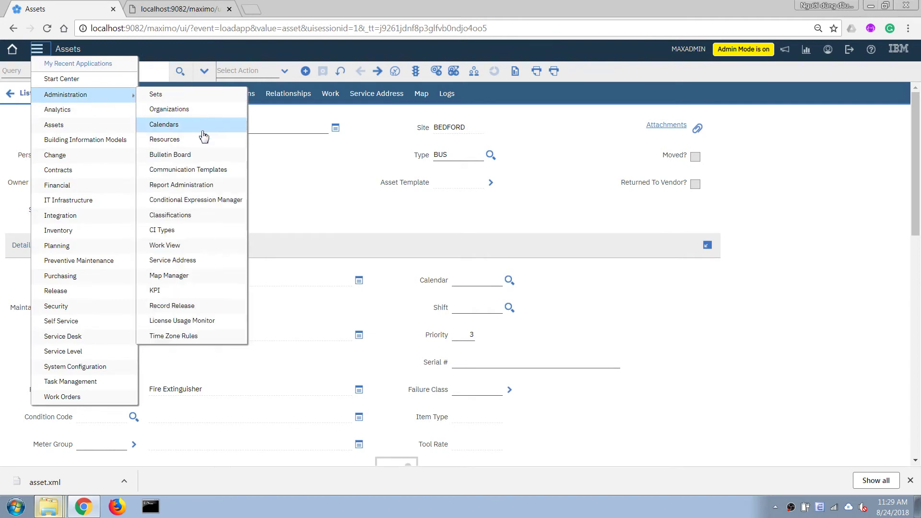
{"action": "mouse_move", "coordinate": [192, 139]}
{"action": "left_click", "coordinate": [286, 169]}
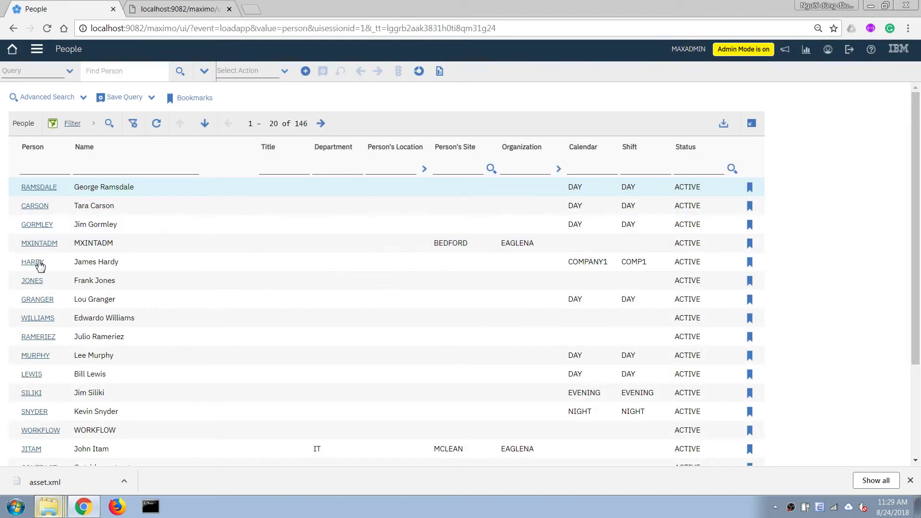
{"action": "left_click", "coordinate": [32, 281]}
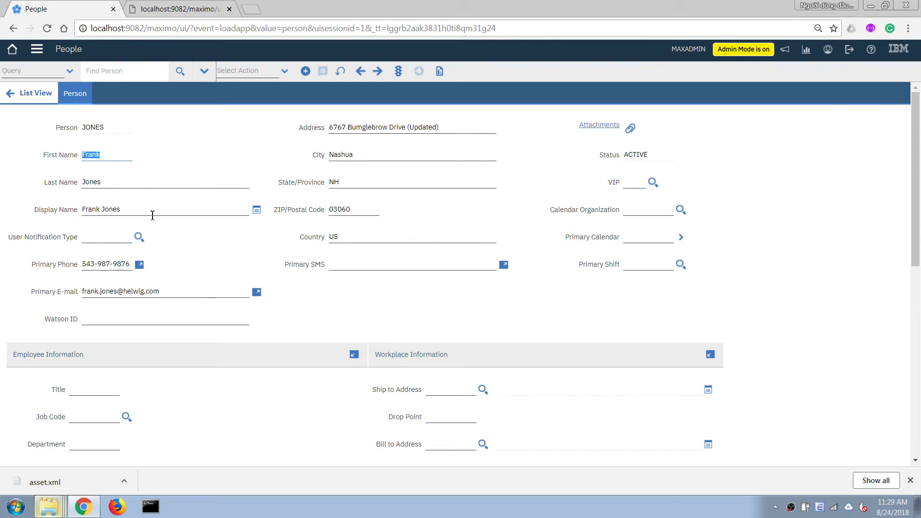
Append 'UPDATED NAME' to the person's Display Name, save, and return to the People list.
{"action": "left_click", "coordinate": [168, 208]}
{"action": "left_click", "coordinate": [177, 208]}
{"action": "type", "text": "UPDATED NAM"}
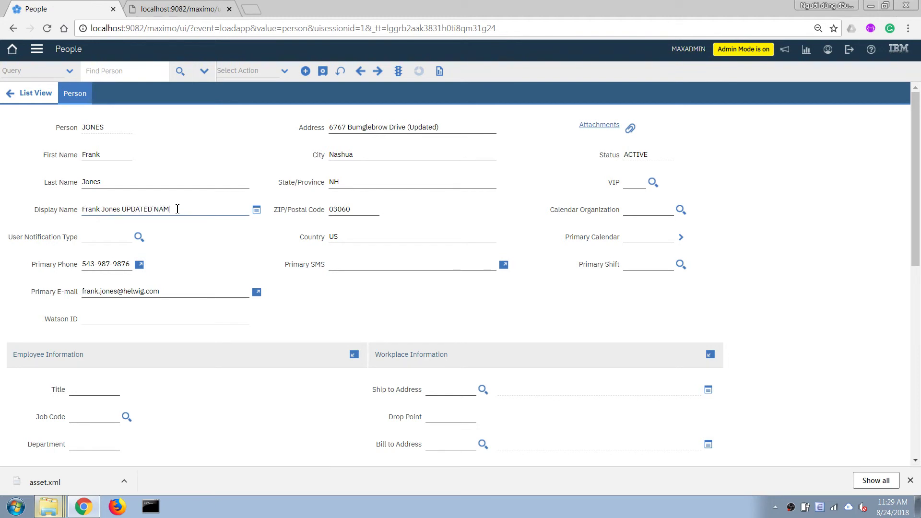
{"action": "type", "text": "E"}
{"action": "key", "text": "Tab"}
{"action": "left_click", "coordinate": [322, 72]}
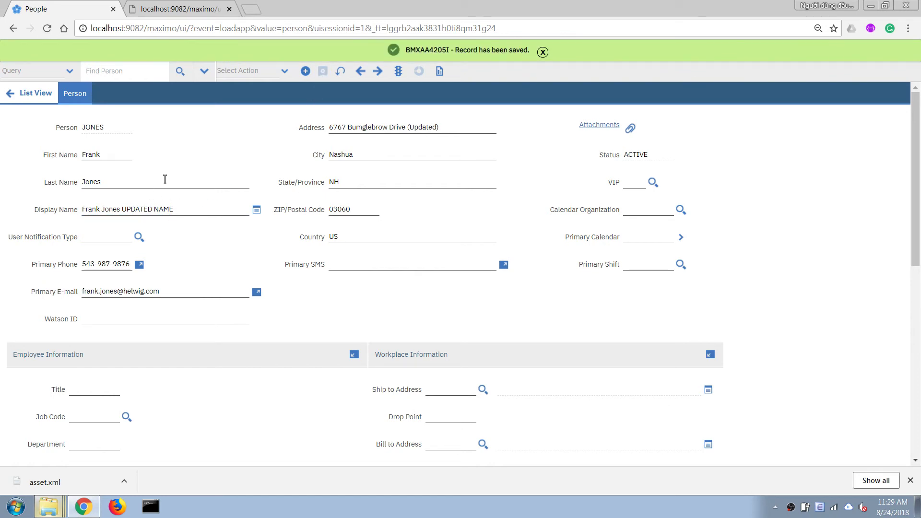
{"action": "left_click", "coordinate": [32, 100]}
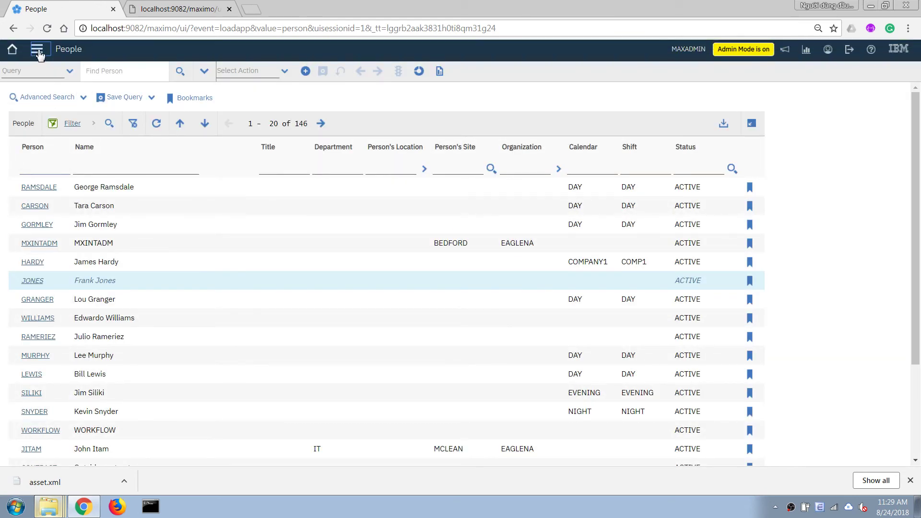
Reopen asset 1004 in the Assets application.
{"action": "left_click", "coordinate": [40, 55]}
{"action": "mouse_move", "coordinate": [103, 125]}
{"action": "left_click", "coordinate": [154, 126]}
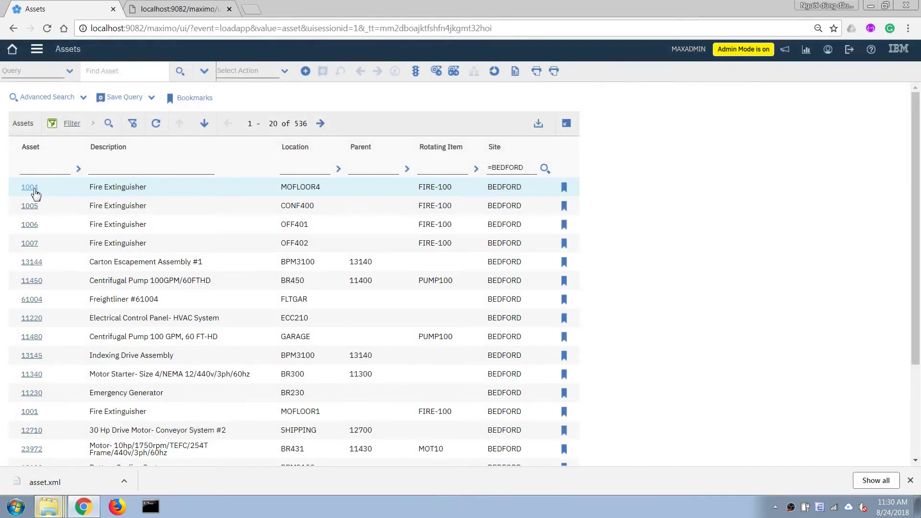
{"action": "left_click", "coordinate": [34, 190]}
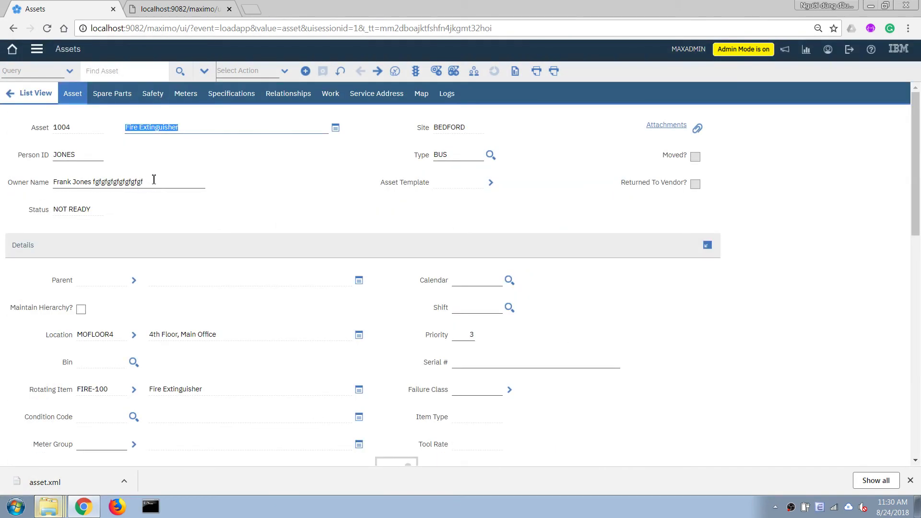
Clear and retype the linked person's ID so Owner Name refreshes to the updated display name.
{"action": "left_click", "coordinate": [83, 154]}
{"action": "key", "text": "BackSpace"}
{"action": "key", "text": "Tab"}
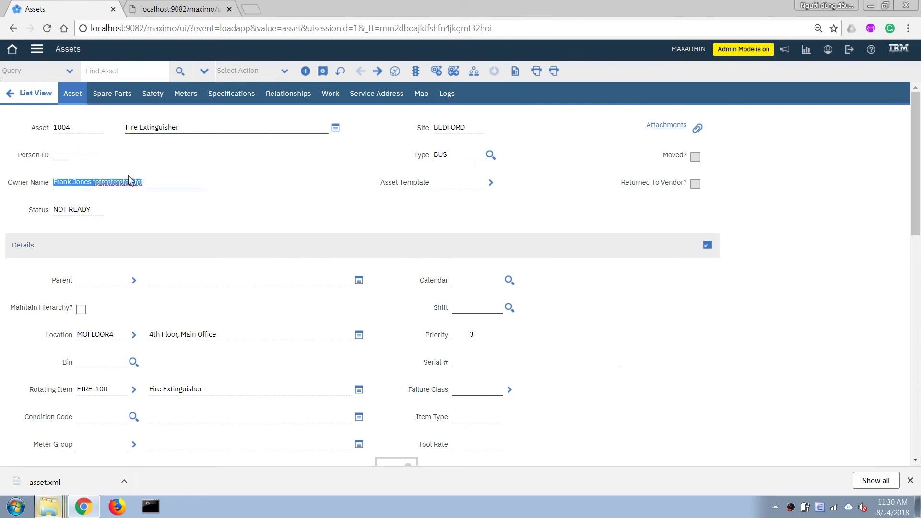
{"action": "left_click", "coordinate": [84, 151]}
{"action": "type", "text": "JONES"}
{"action": "key", "text": "Tab"}
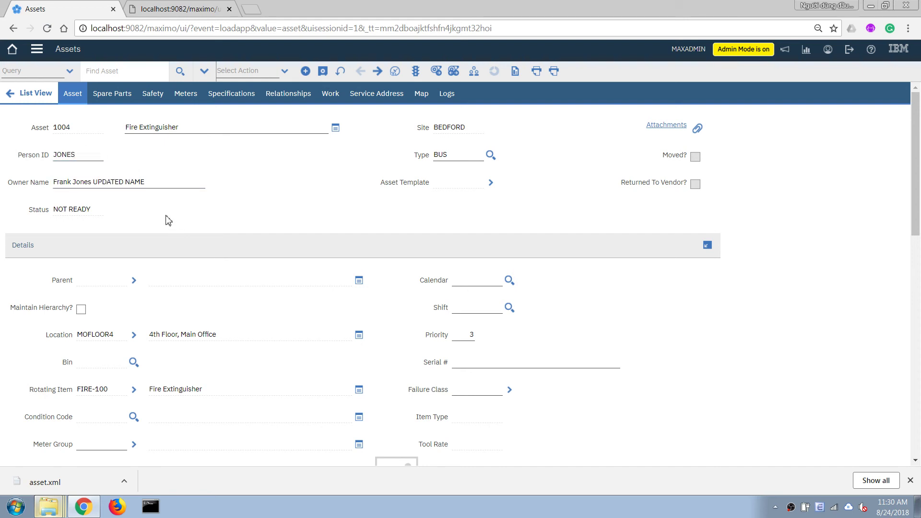